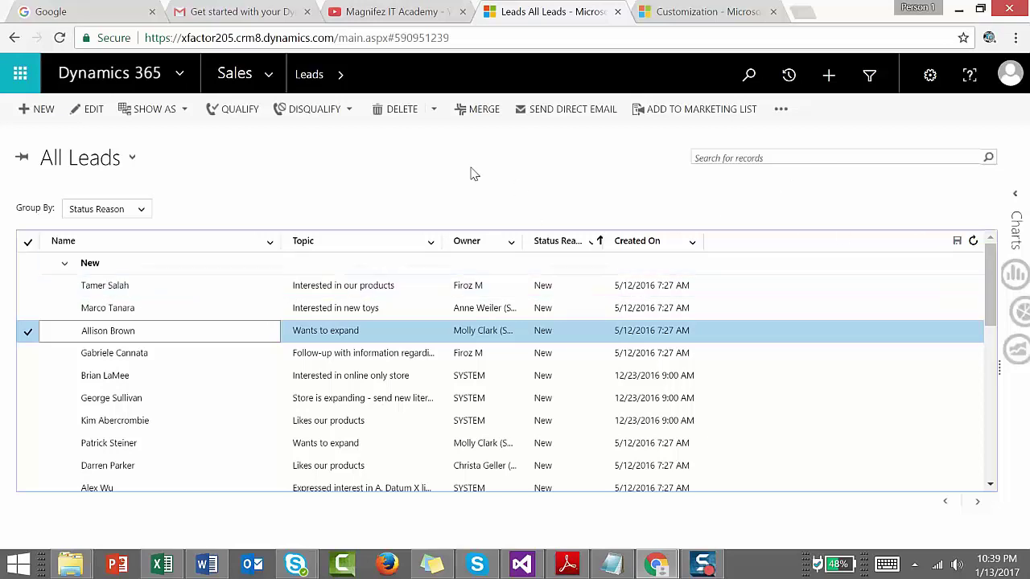
Open the first lead in the New group and scroll to its Stakeholders subgrid.
left_click(398, 285)
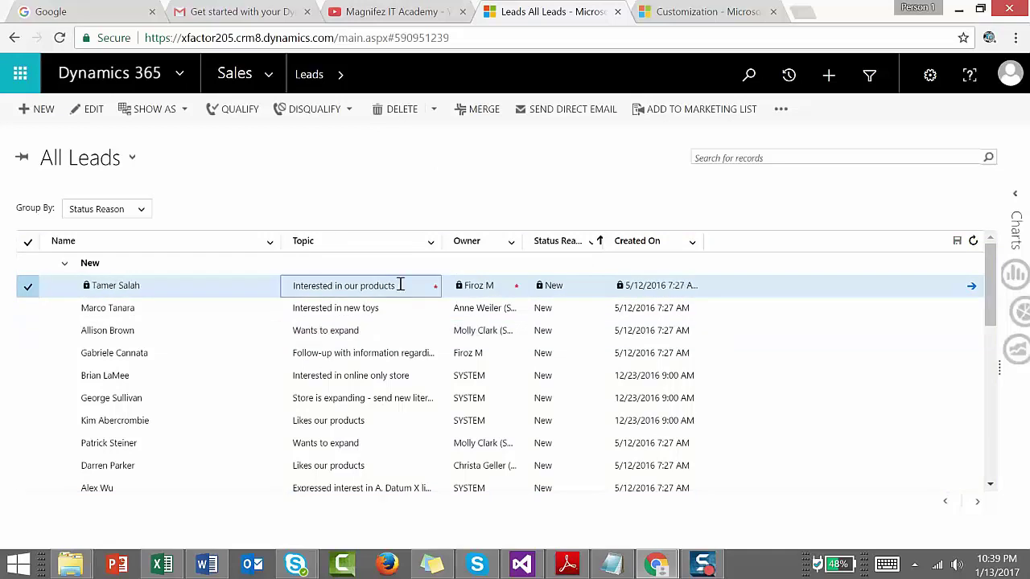
double_click(218, 294)
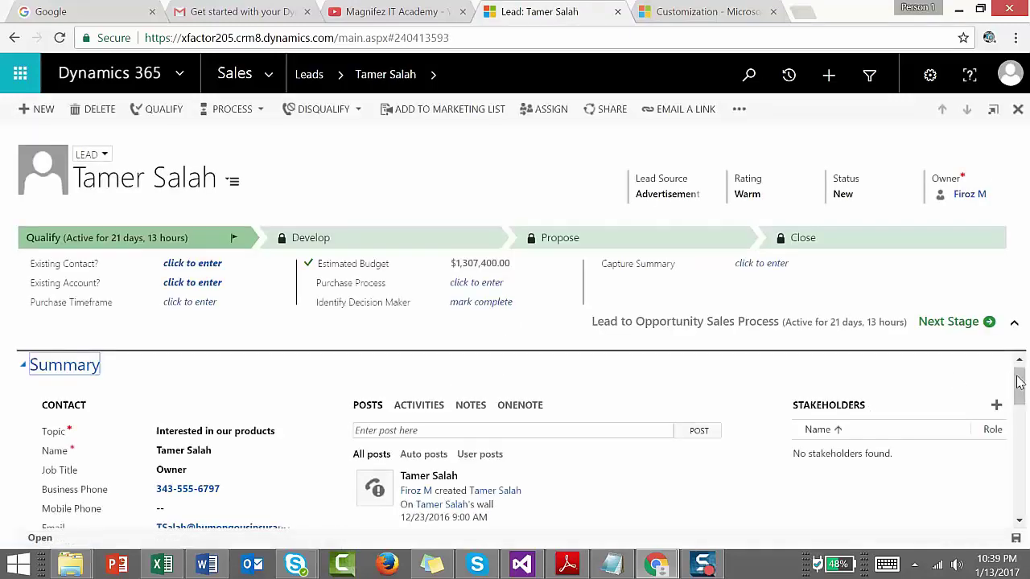
scroll(1023, 390, "down", 2)
scroll(1023, 390, "up", 3)
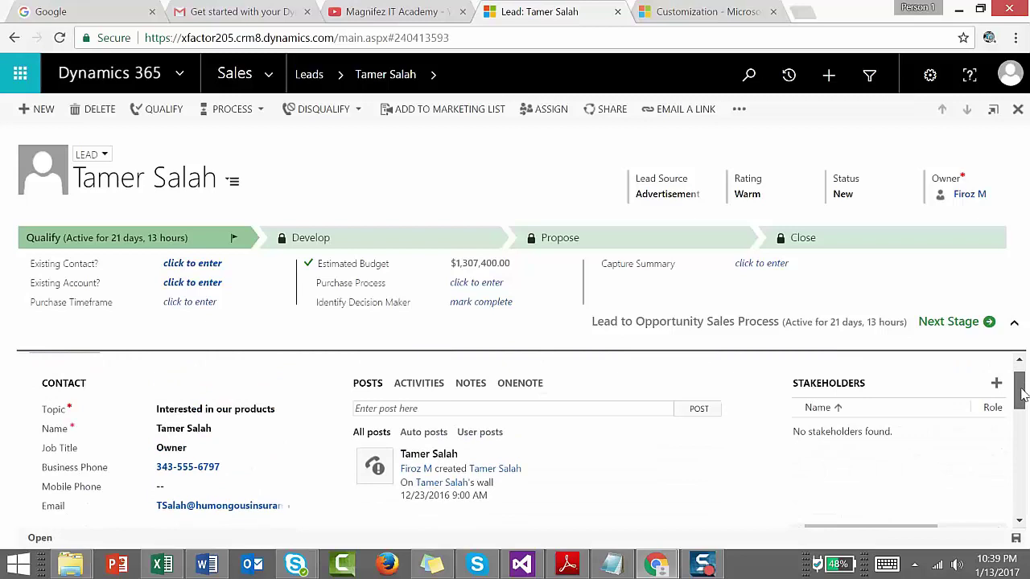
mouse_move(1023, 398)
left_mouse_down()
mouse_move(1023, 484)
mouse_move(1014, 385)
left_mouse_up()
left_click(925, 488)
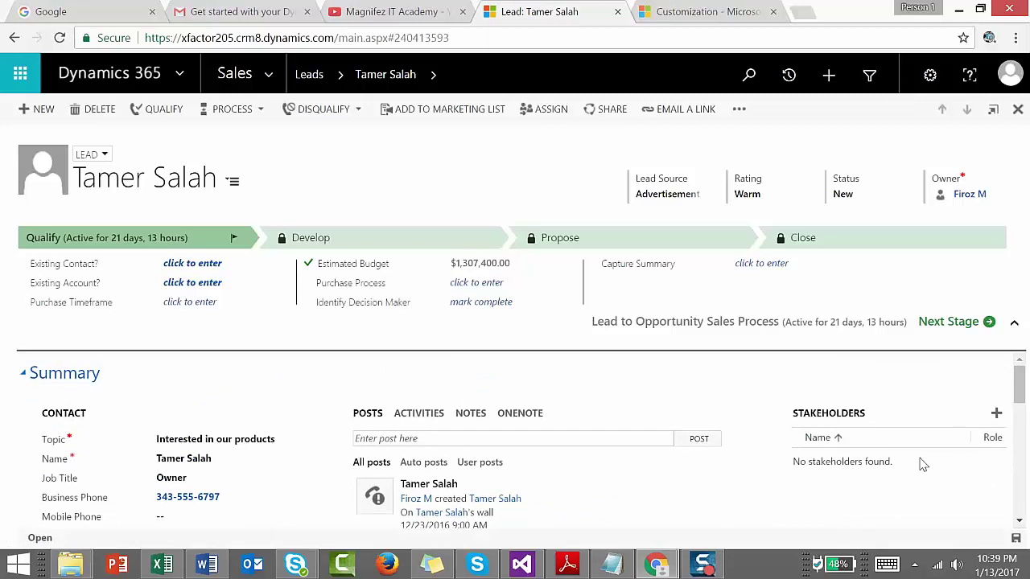
Add a contact from the lookup to the lead's Stakeholders subgrid.
left_click(996, 414)
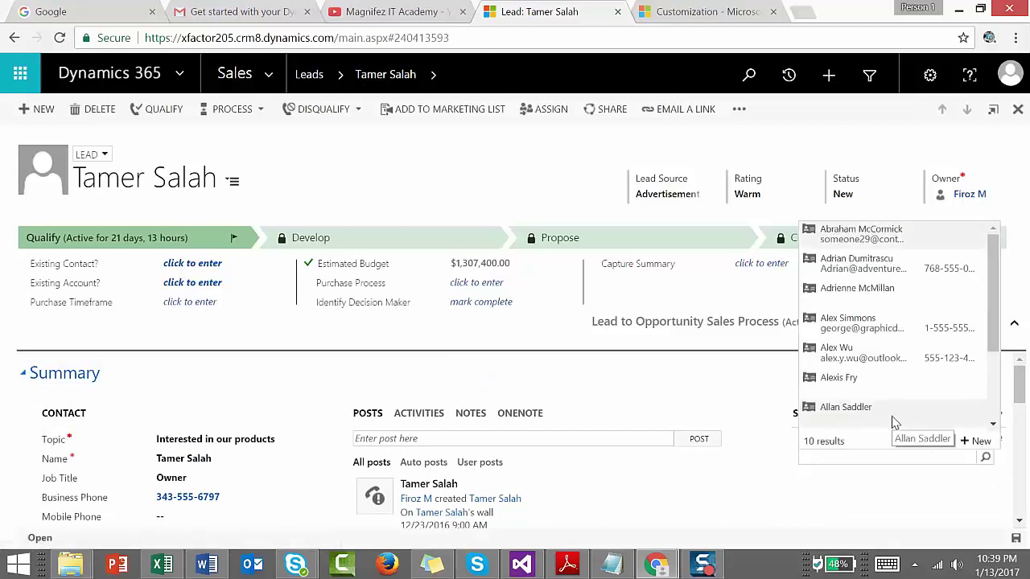
left_click(895, 421)
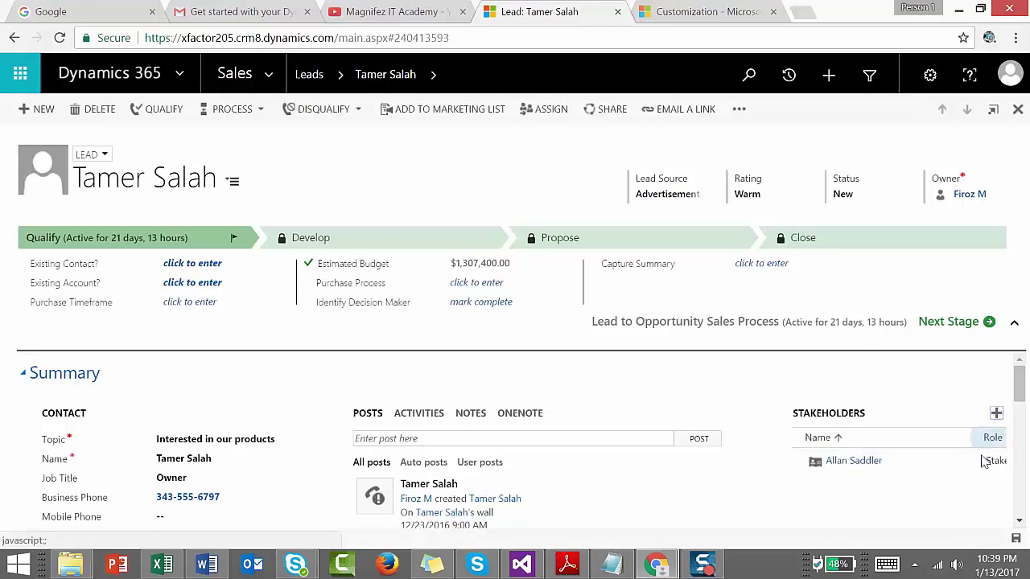
mouse_move(1019, 384)
left_mouse_down()
mouse_move(1023, 409)
mouse_move(1022, 399)
left_mouse_up()
left_click(984, 389)
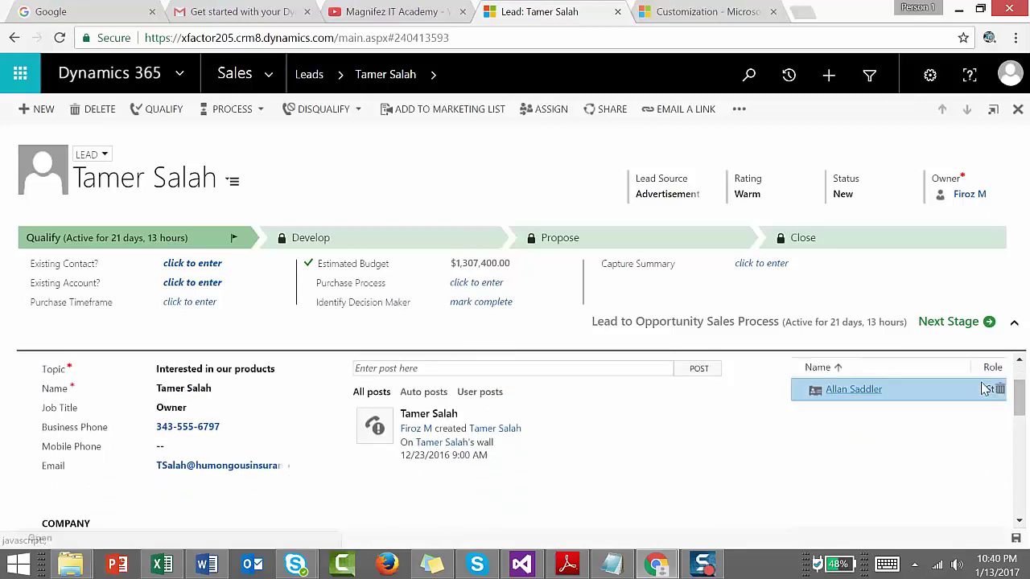
mouse_move(1019, 408)
left_mouse_down()
mouse_move(1020, 420)
mouse_move(1020, 410)
left_mouse_up()
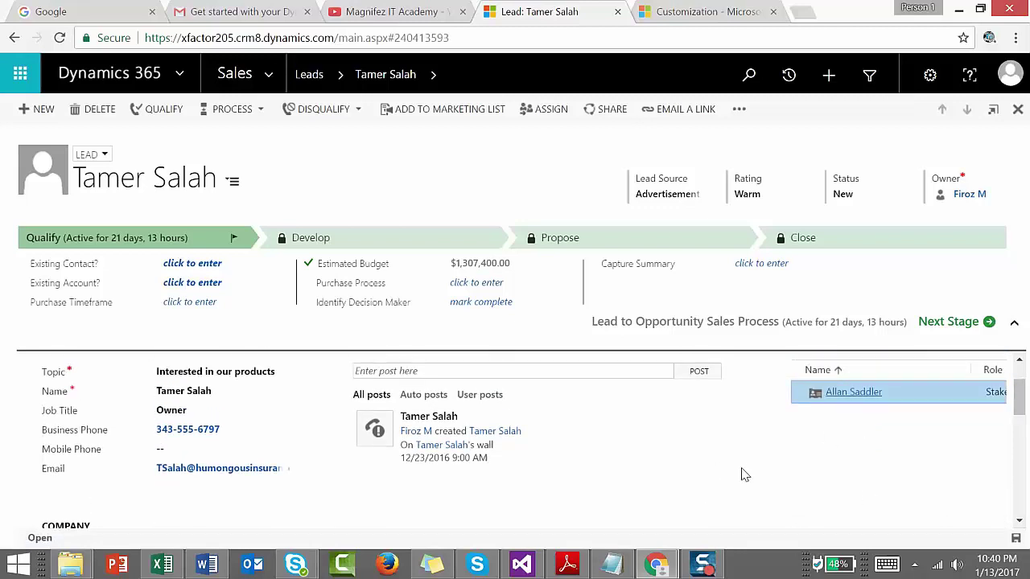
Open the Lead form in a maximized Form Editor and select the STAKEHOLDERS subgrid.
left_click(739, 108)
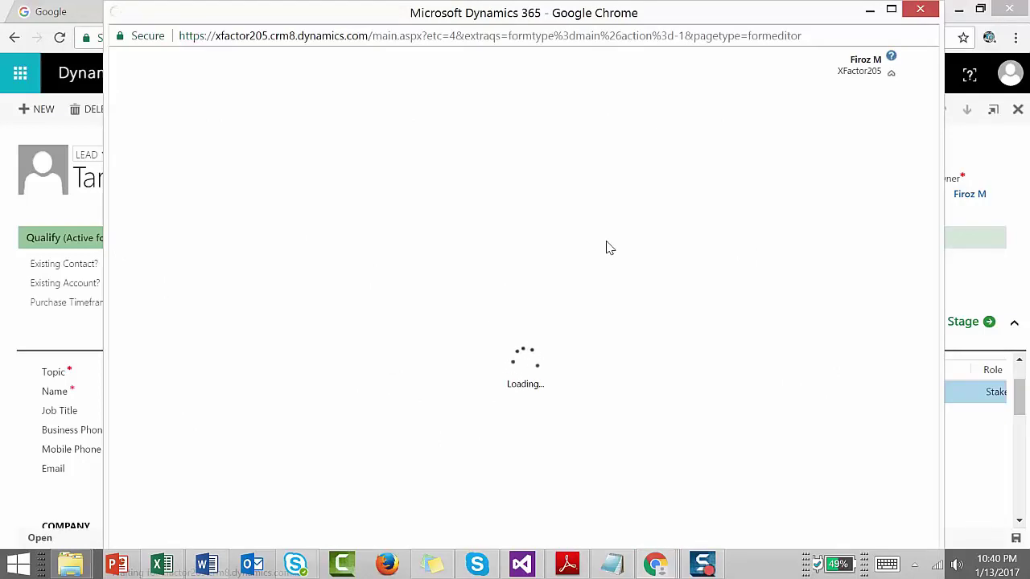
left_click(888, 13)
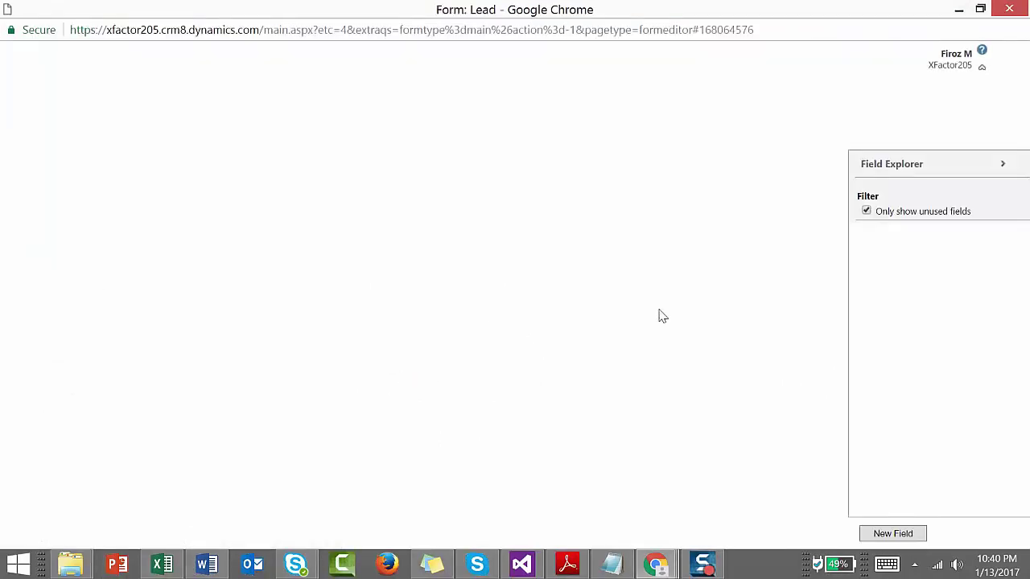
left_click(734, 276)
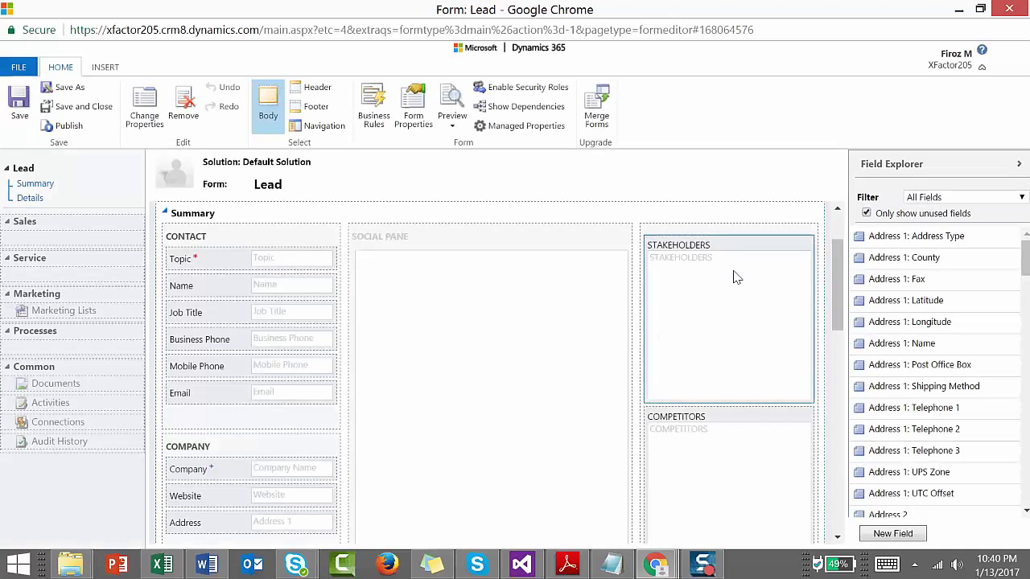
Add the Editable Grid control to the Stakeholders subgrid, enabled for Phone and Tablet.
left_click(145, 109)
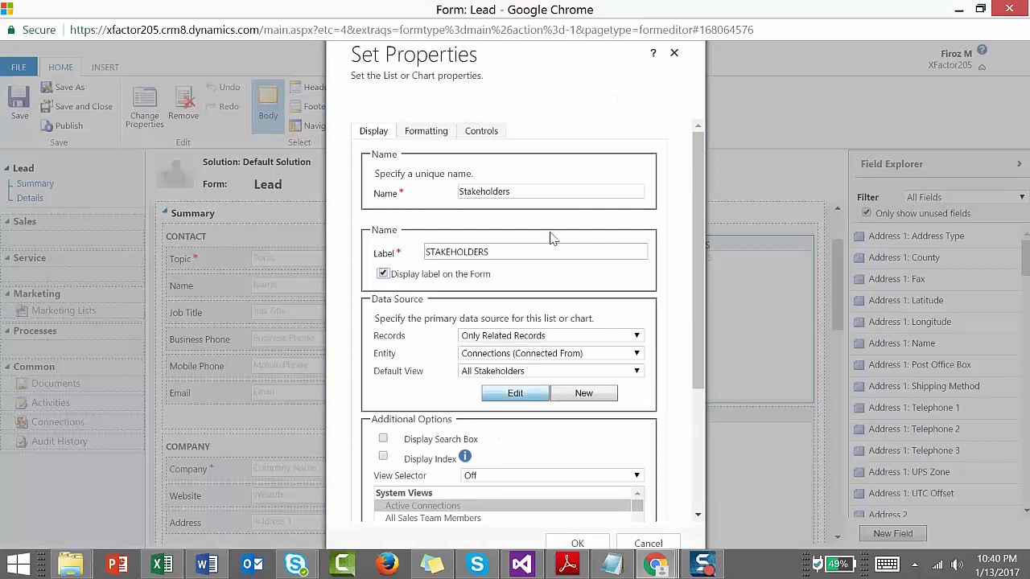
left_click(481, 134)
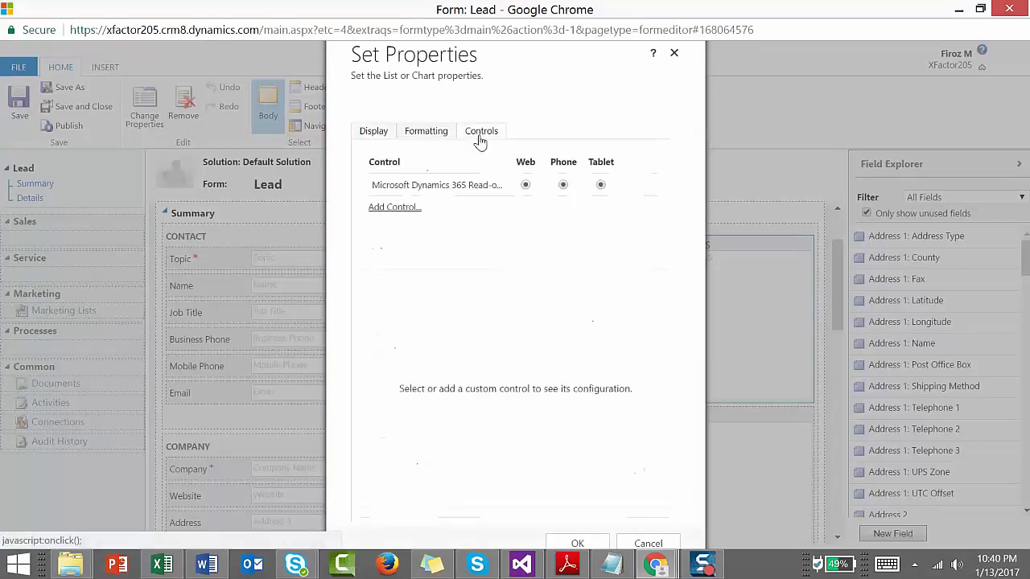
left_click(398, 210)
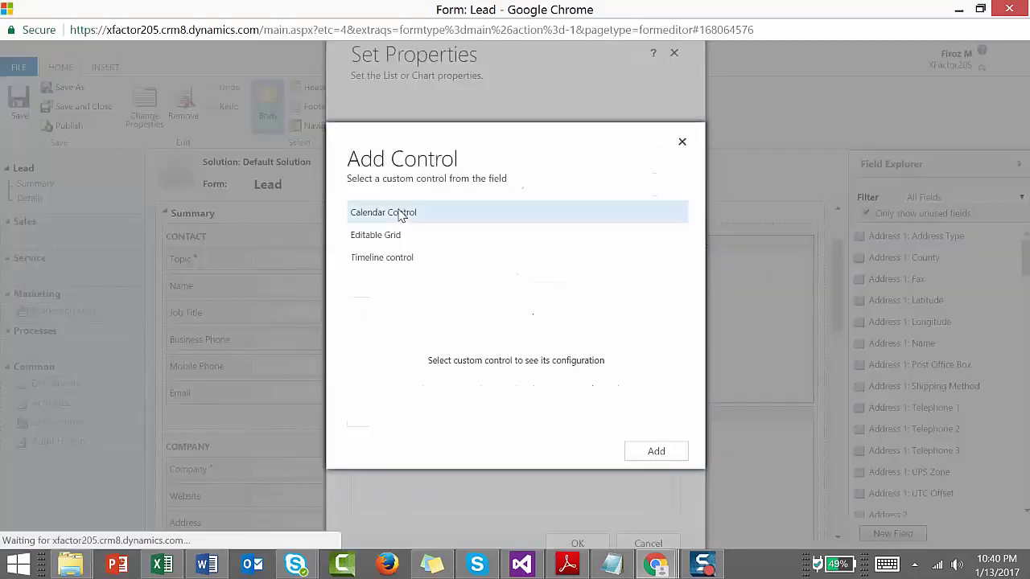
left_click(410, 236)
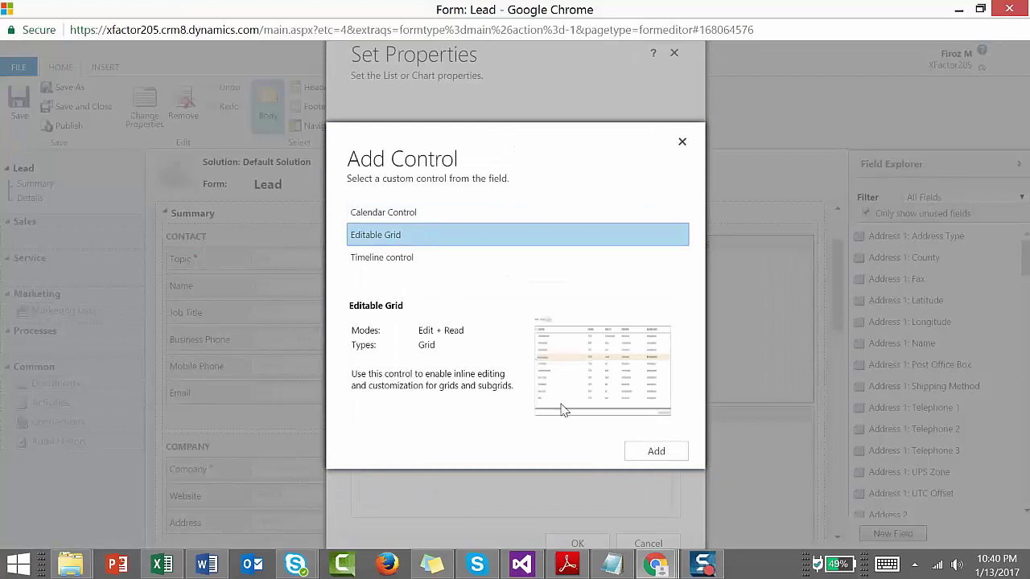
left_click(655, 452)
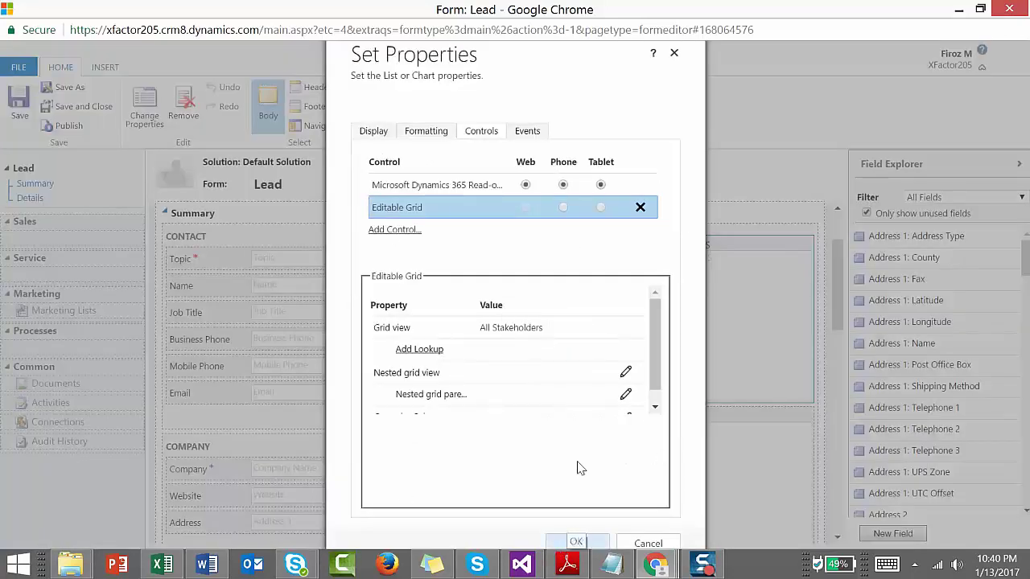
left_click(562, 208)
left_click(600, 208)
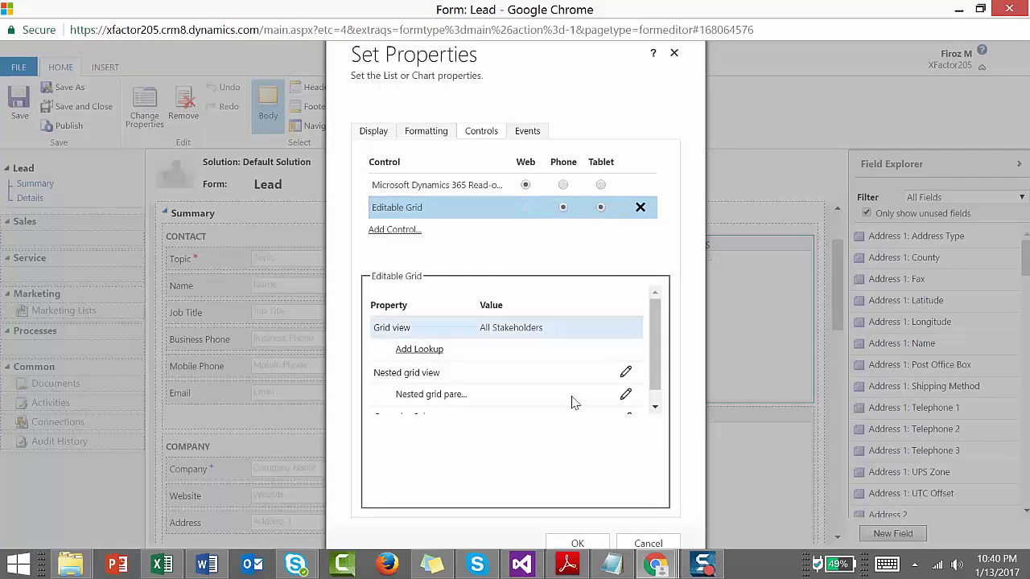
Confirm the subgrid properties, then save and publish the Lead form.
left_click(577, 544)
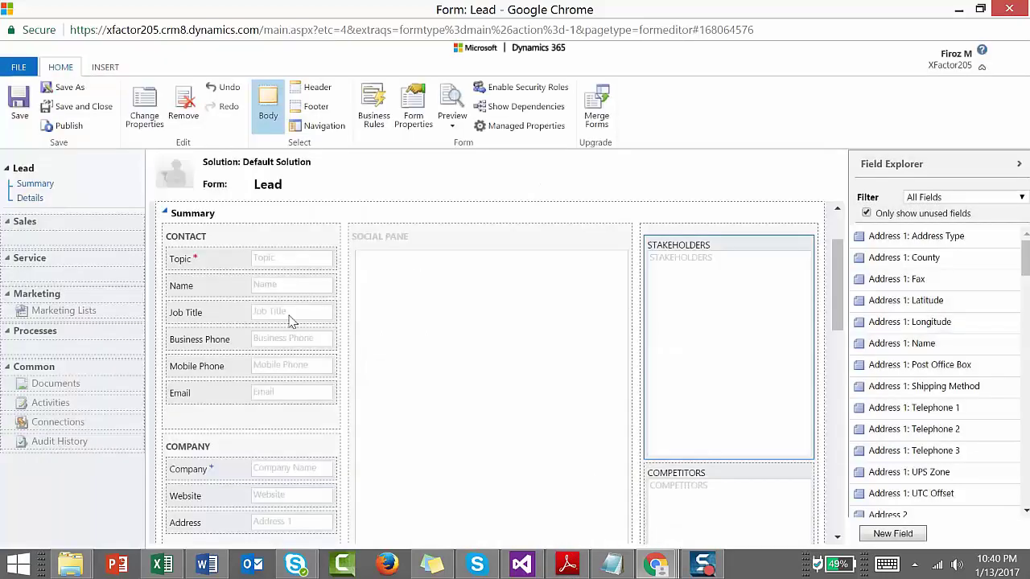
left_click(15, 113)
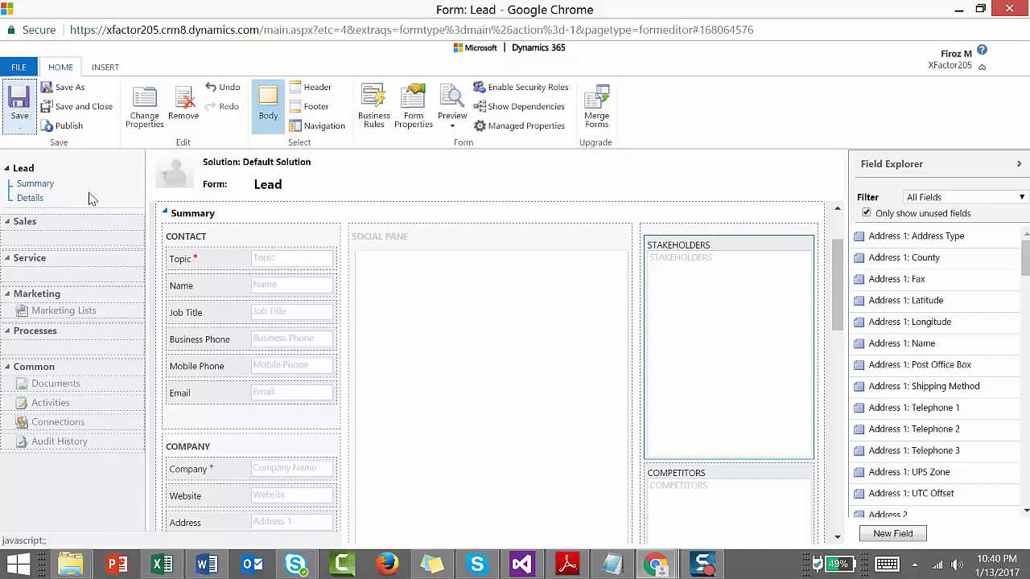
left_click(71, 126)
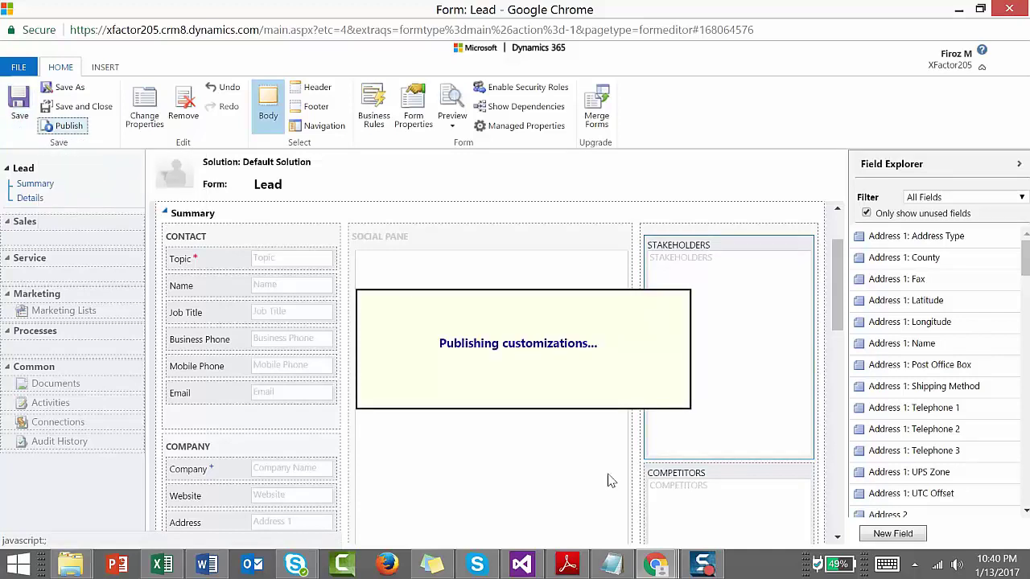
mouse_move(653, 570)
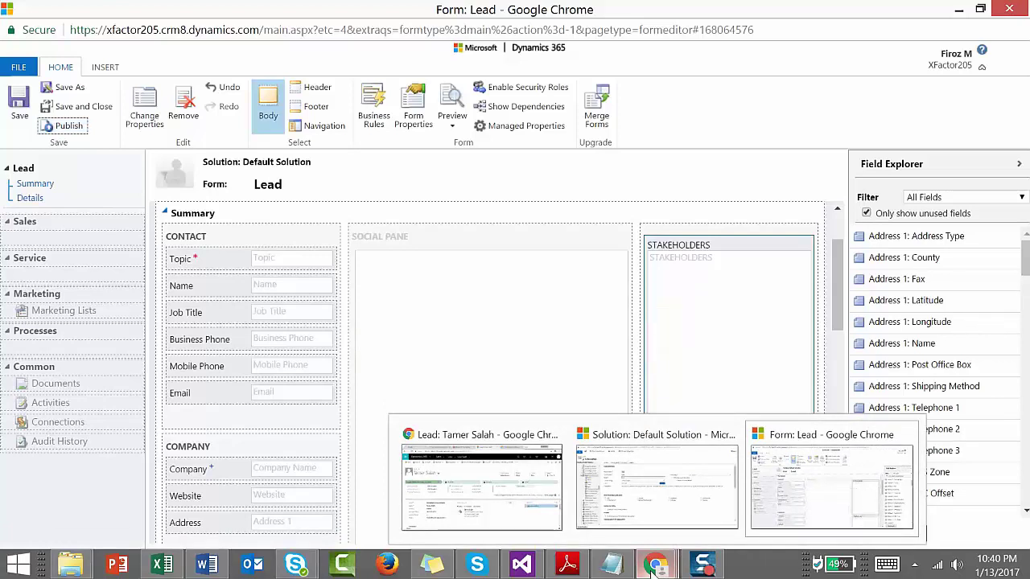
Reload the lead record, check its stakeholder row, then switch to the Default Solution window.
left_click(481, 483)
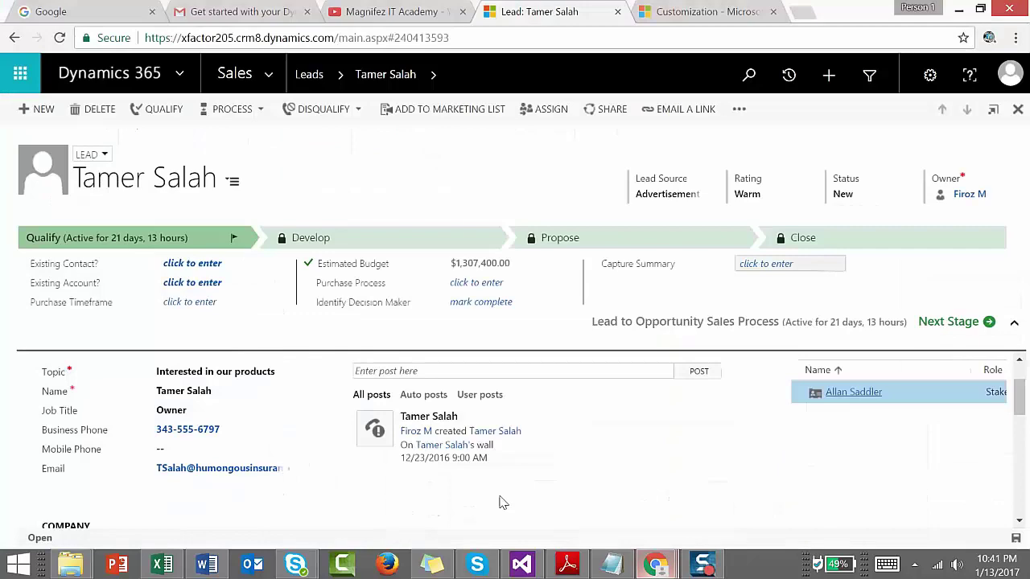
left_click(280, 40)
key("Return")
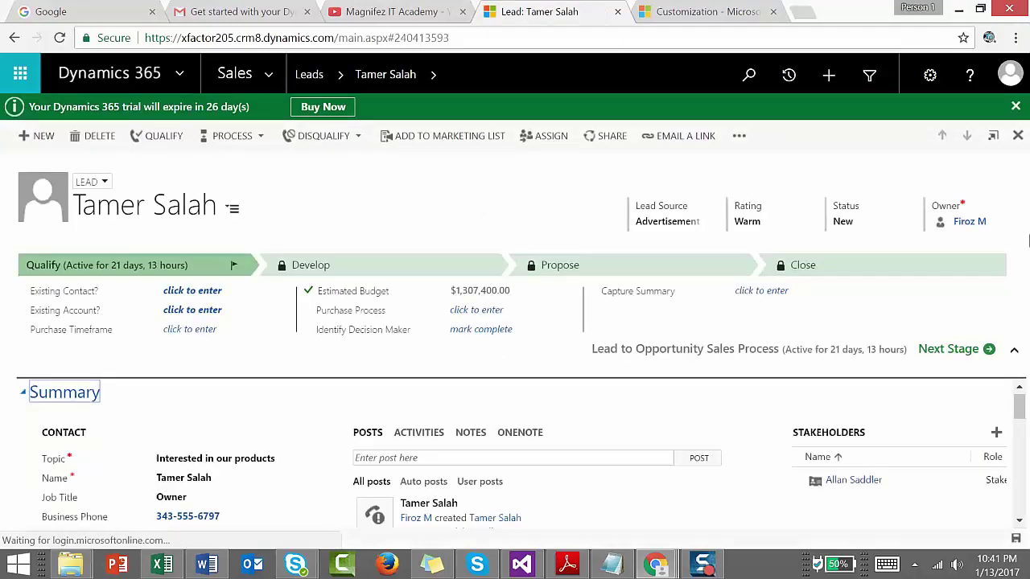
scroll(1018, 414, "down", 1)
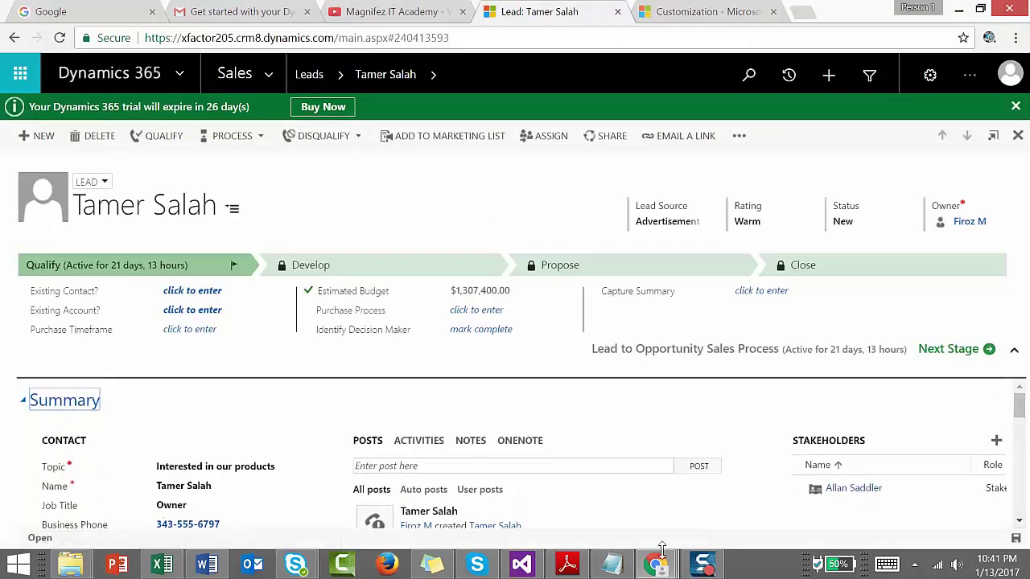
left_click(945, 489)
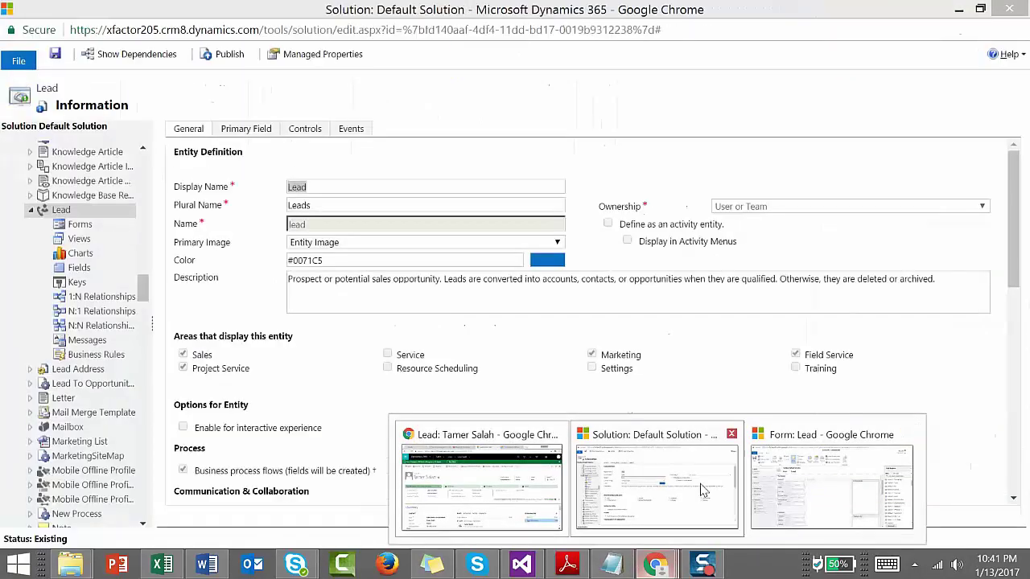
left_click(701, 490)
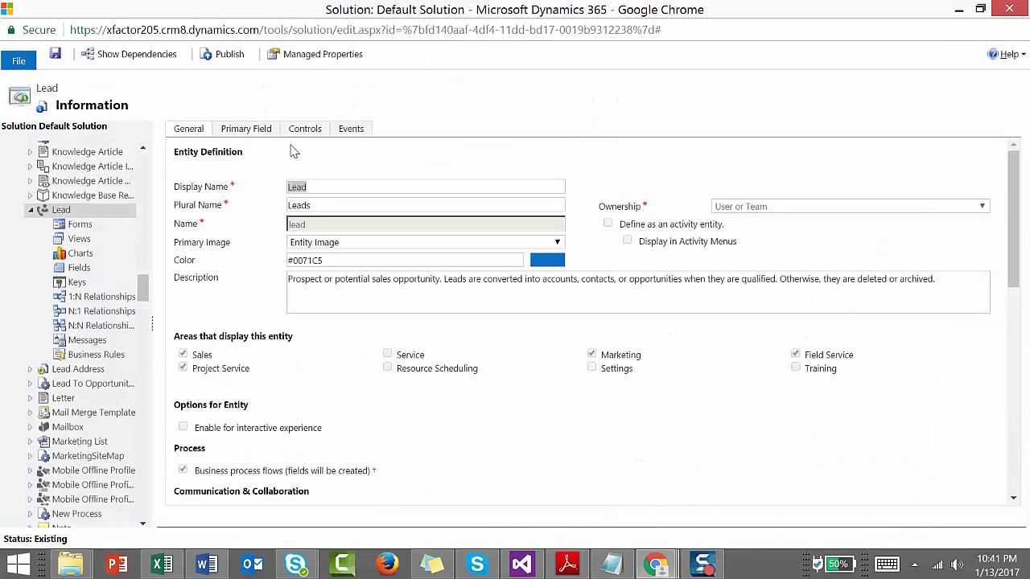
Publish all customizations in the Default Solution and return to the lead record window.
left_click(224, 54)
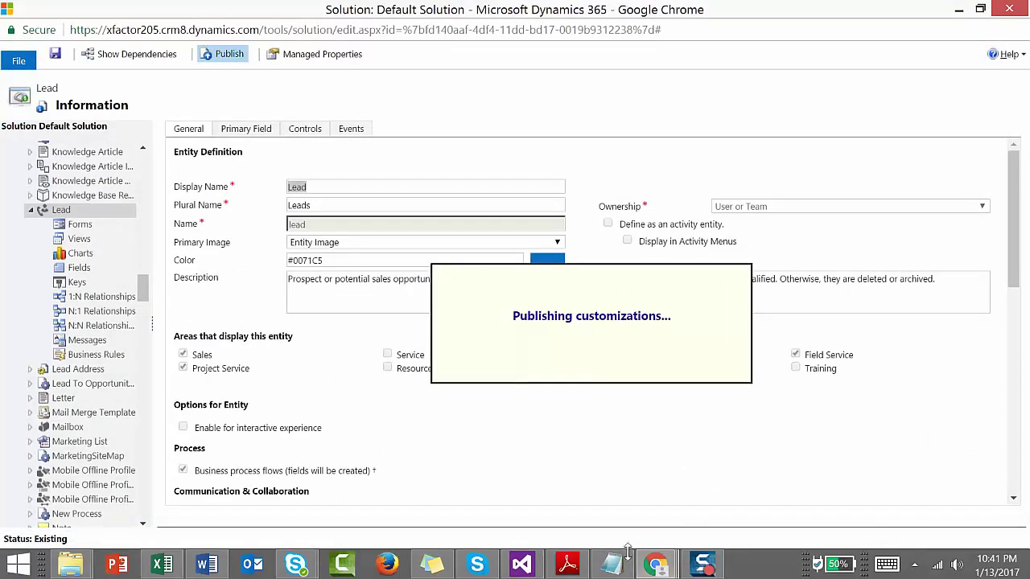
mouse_move(655, 567)
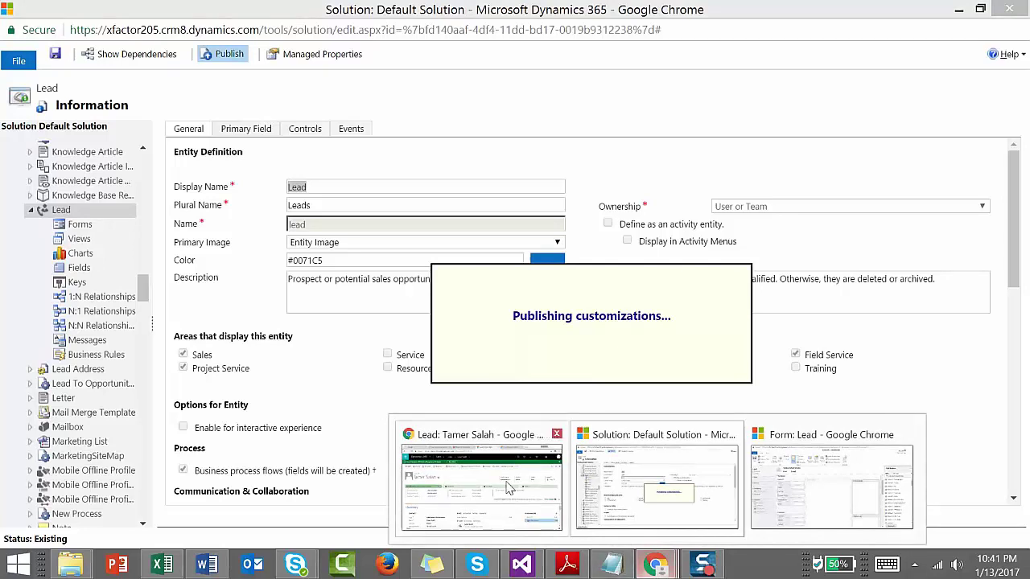
mouse_move(505, 487)
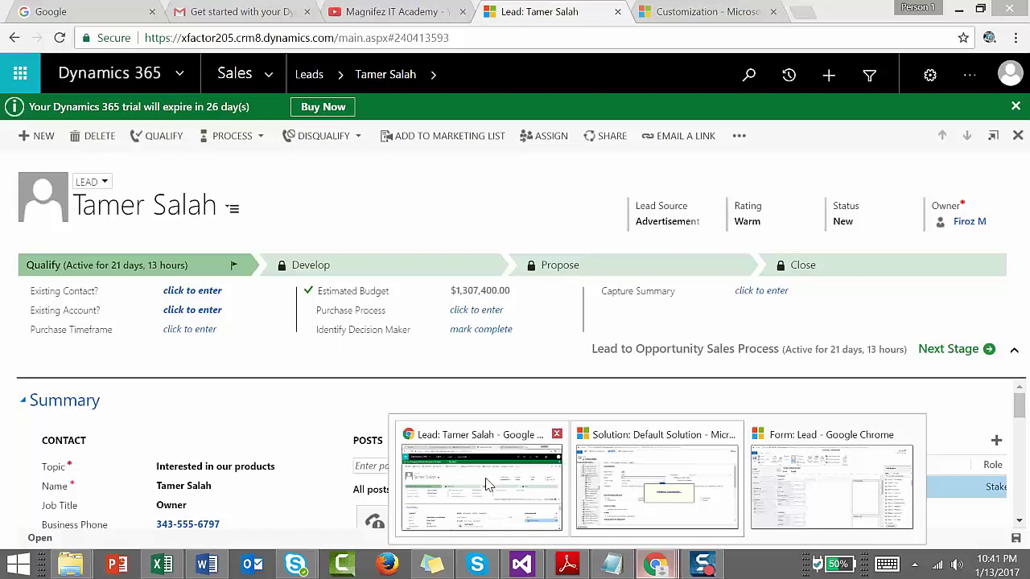
Reload the lead record and scroll down through the form to its Company details.
left_click(485, 484)
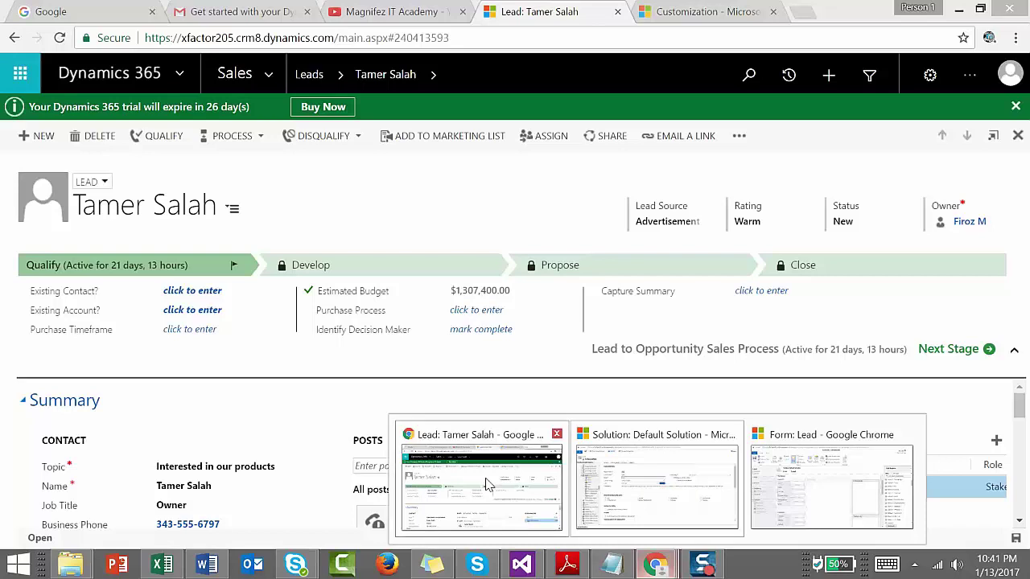
left_click(376, 37)
key("Return")
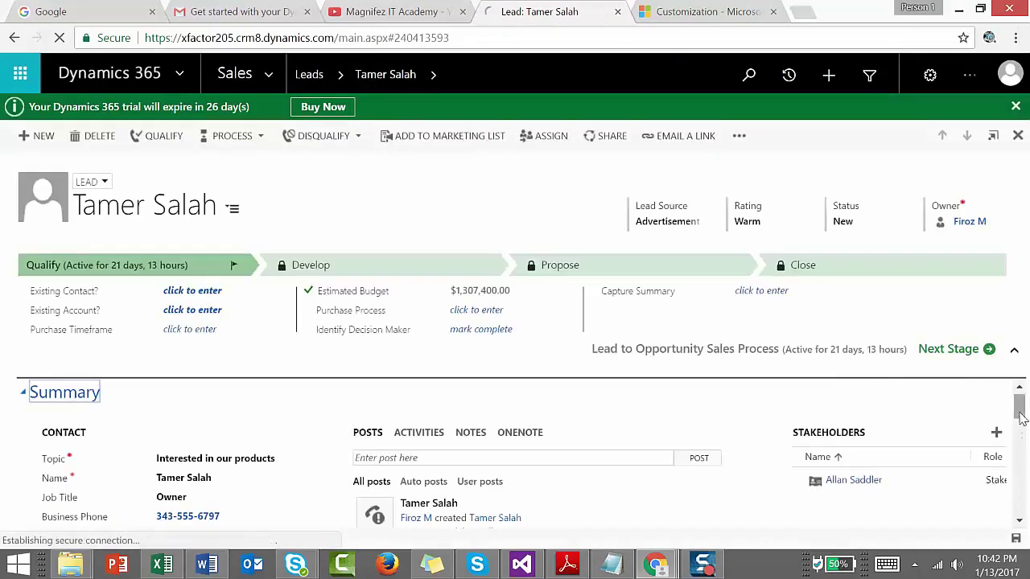
scroll(1020, 426, "down", 1)
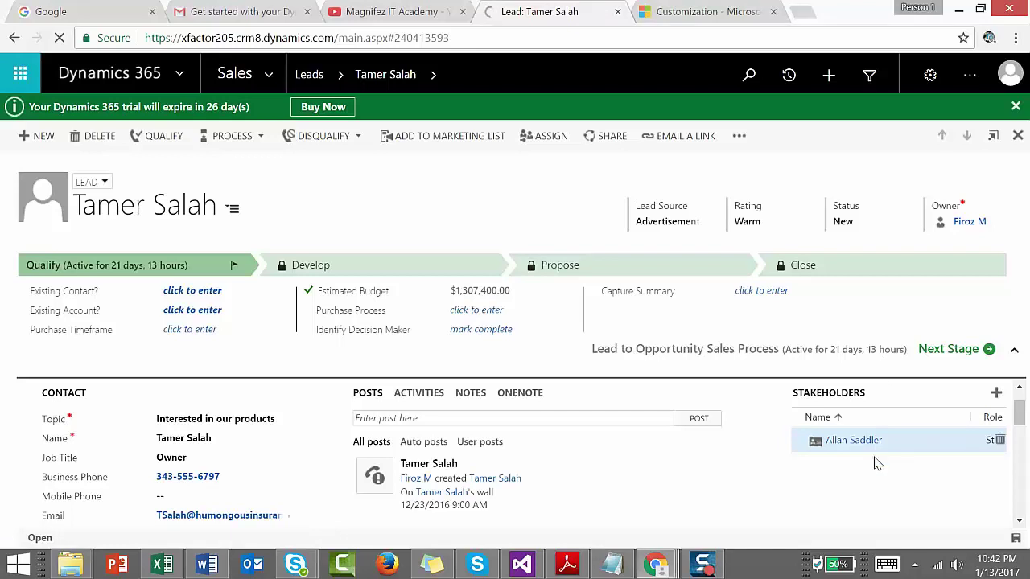
scroll(1023, 426, "down", 3)
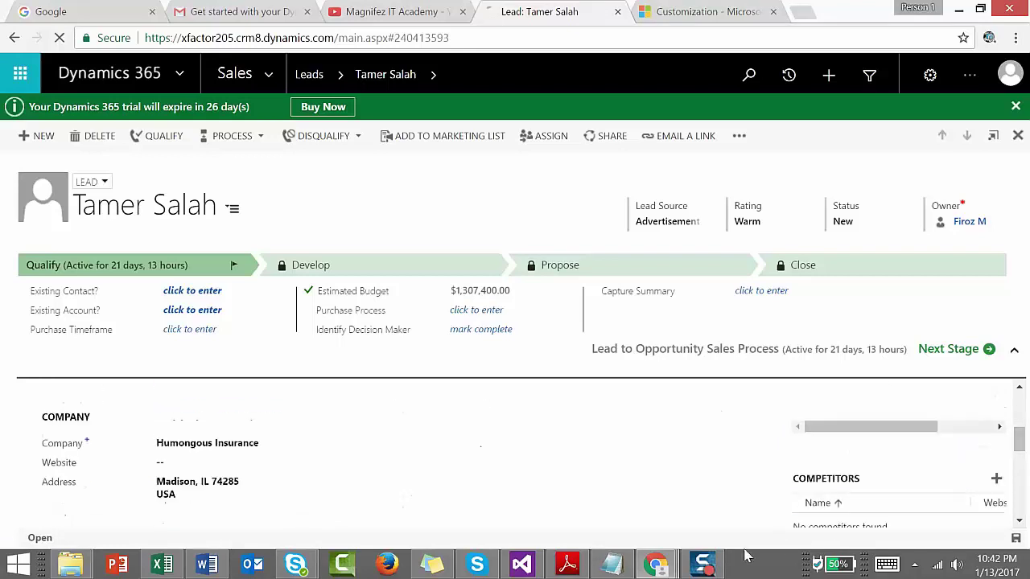
In the Lead form editor, insert a new sub-grid on the form.
key("alt+Tab")
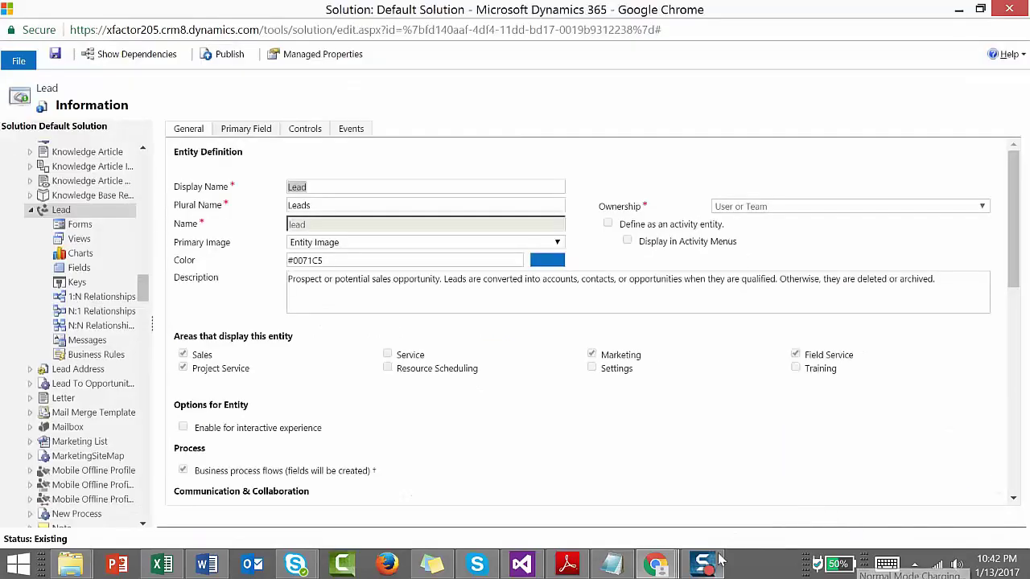
left_click(838, 483)
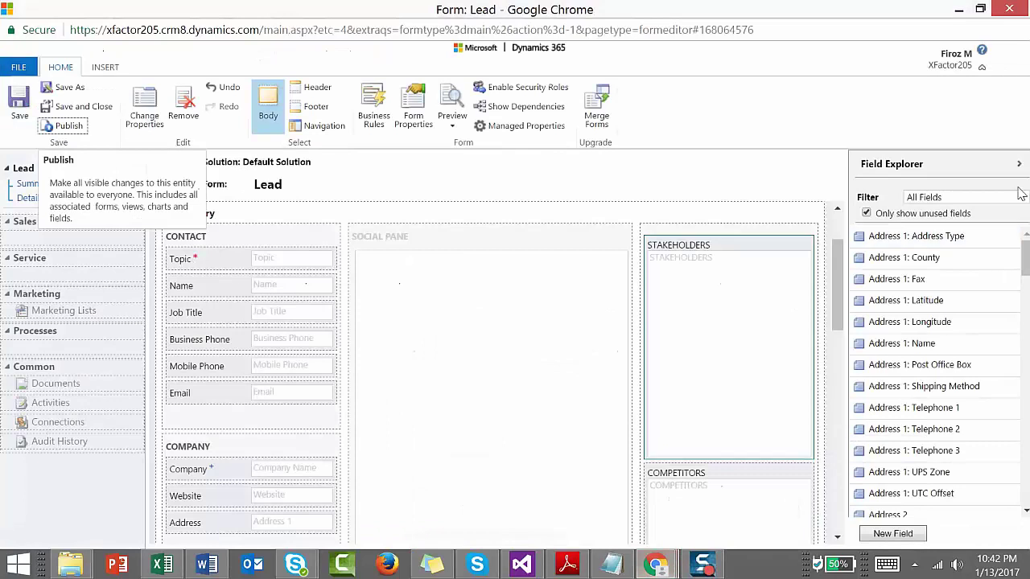
scroll(1025, 257, "down", 3)
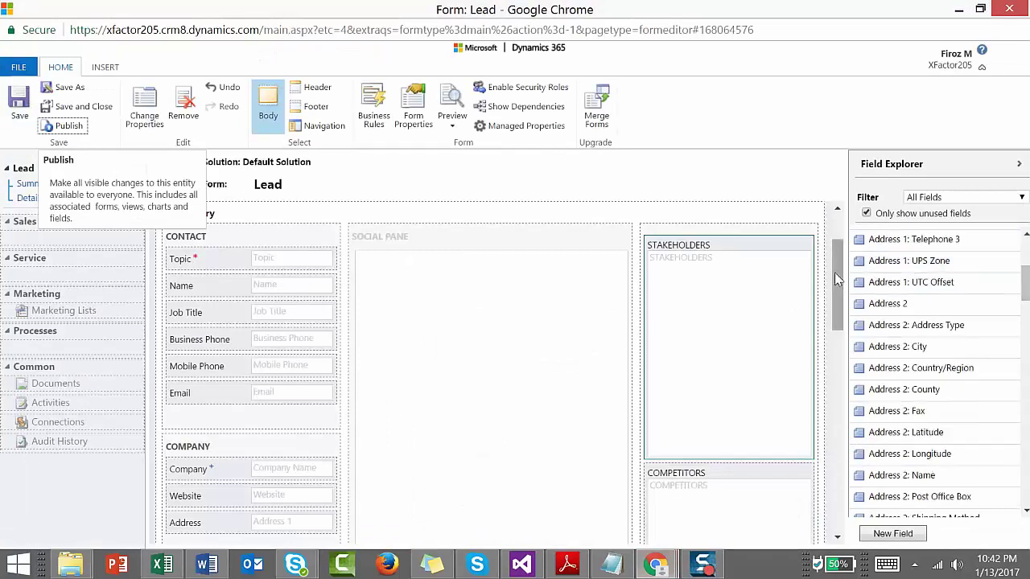
left_click_drag(834, 272, 836, 342)
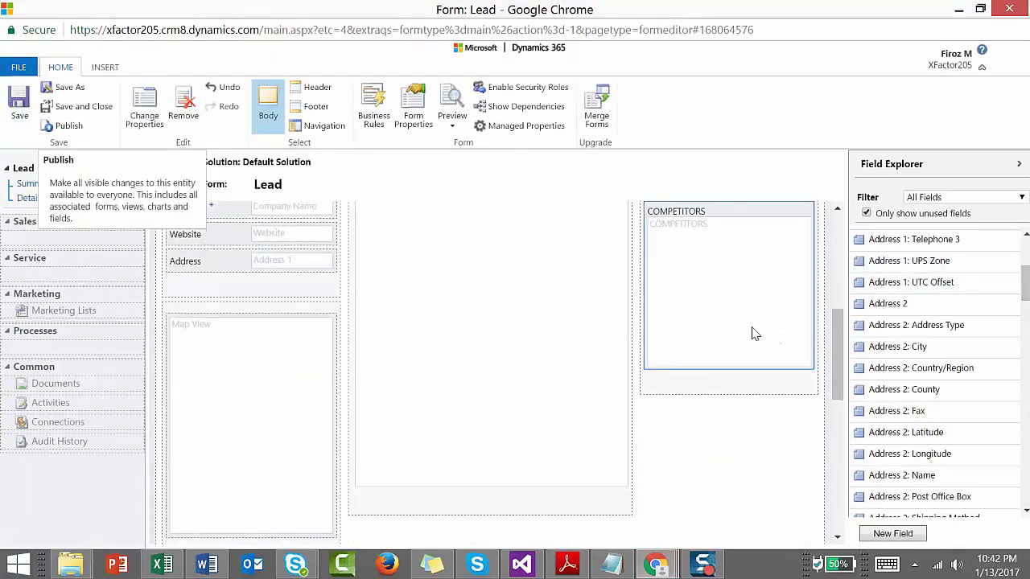
left_click(105, 67)
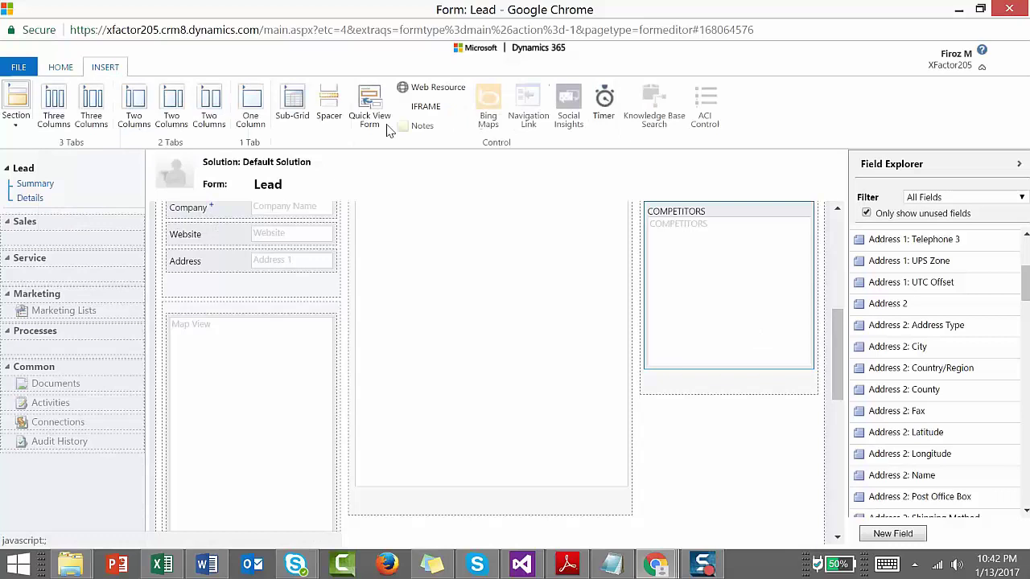
left_click(293, 108)
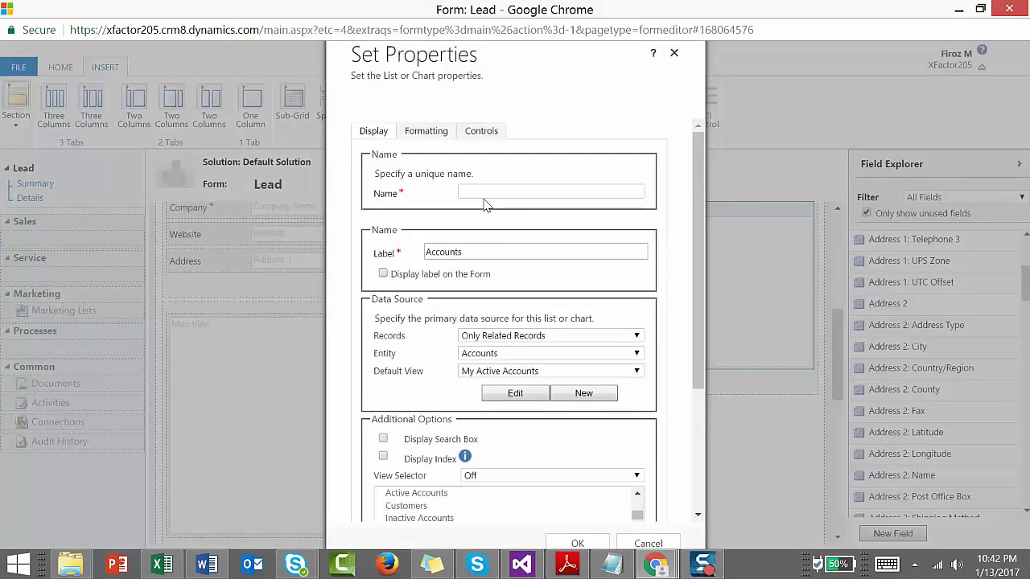
Name and label the subgrid Opportunities, show its label, and use entity Opportunities (Originating Lead).
left_click(482, 191)
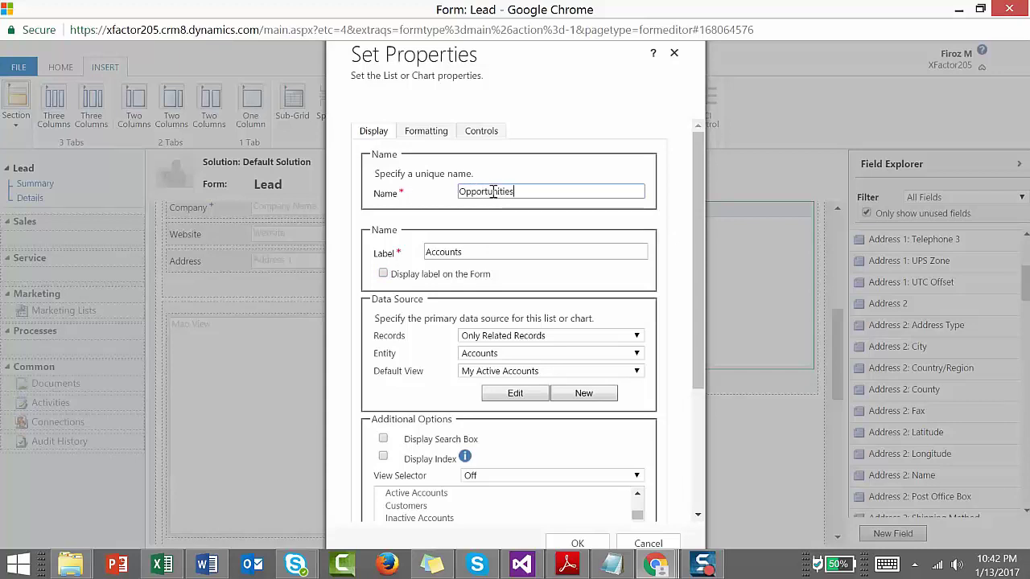
double_click(531, 195)
key("ctrl+c")
key("Tab")
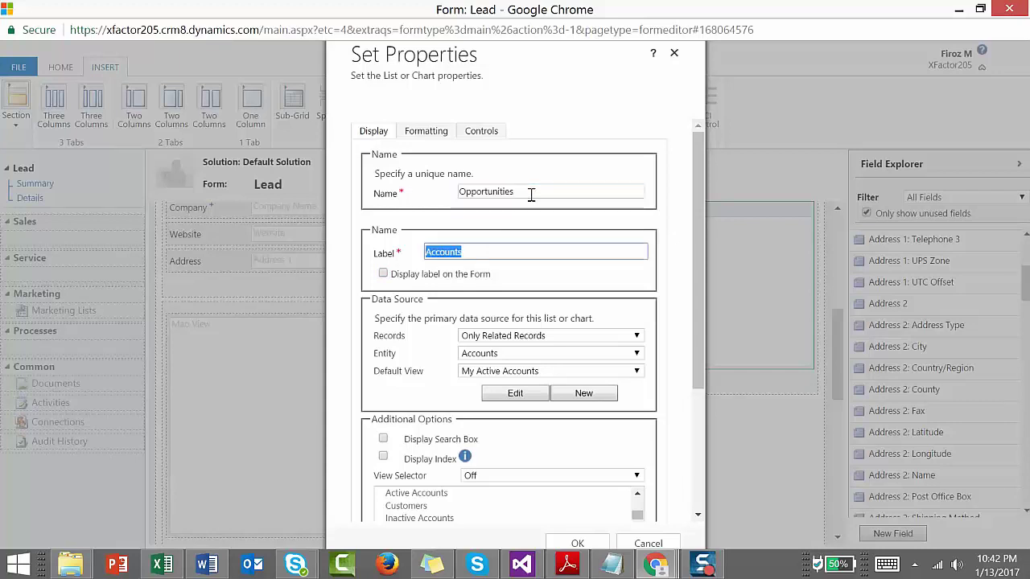
key("ctrl+v")
left_click(384, 275)
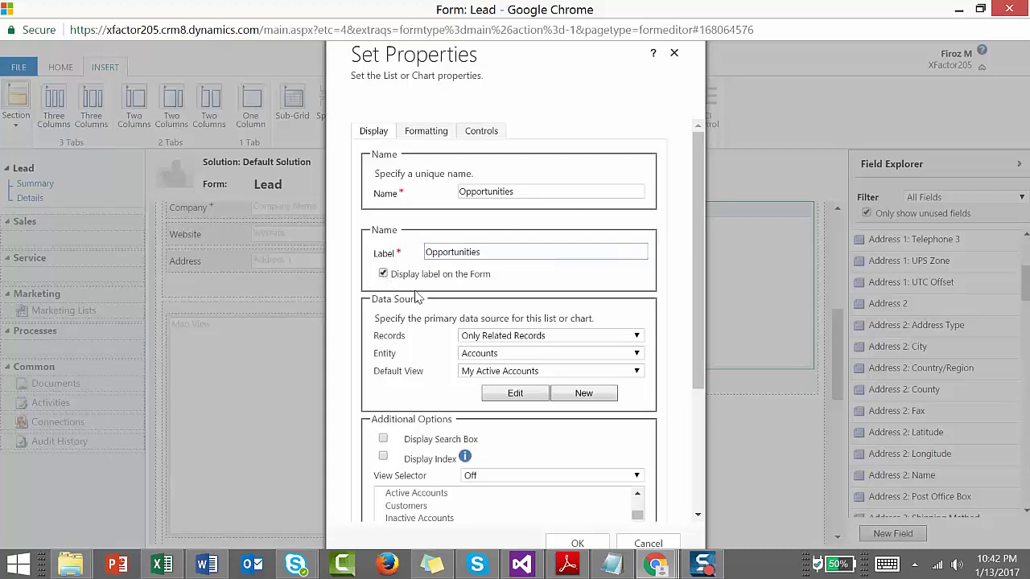
left_click(486, 356)
key("o")
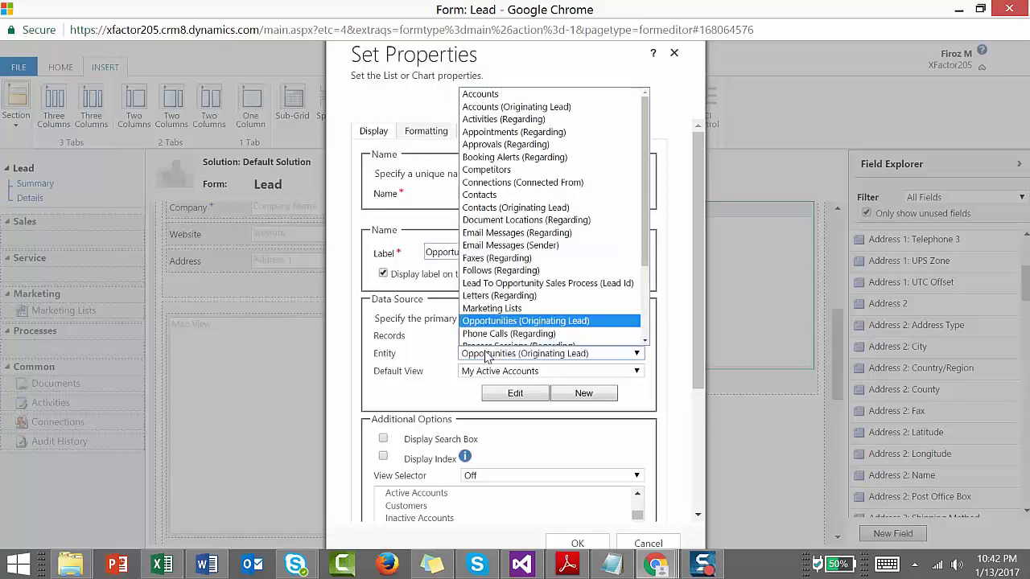
key("Return")
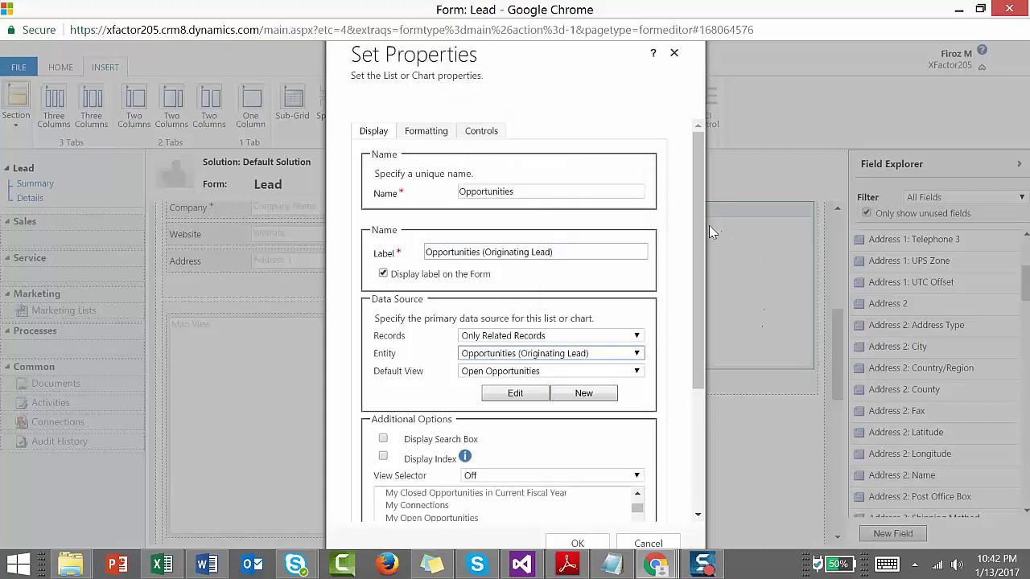
mouse_move(696, 237)
left_mouse_down()
mouse_move(706, 342)
mouse_move(700, 253)
left_mouse_up()
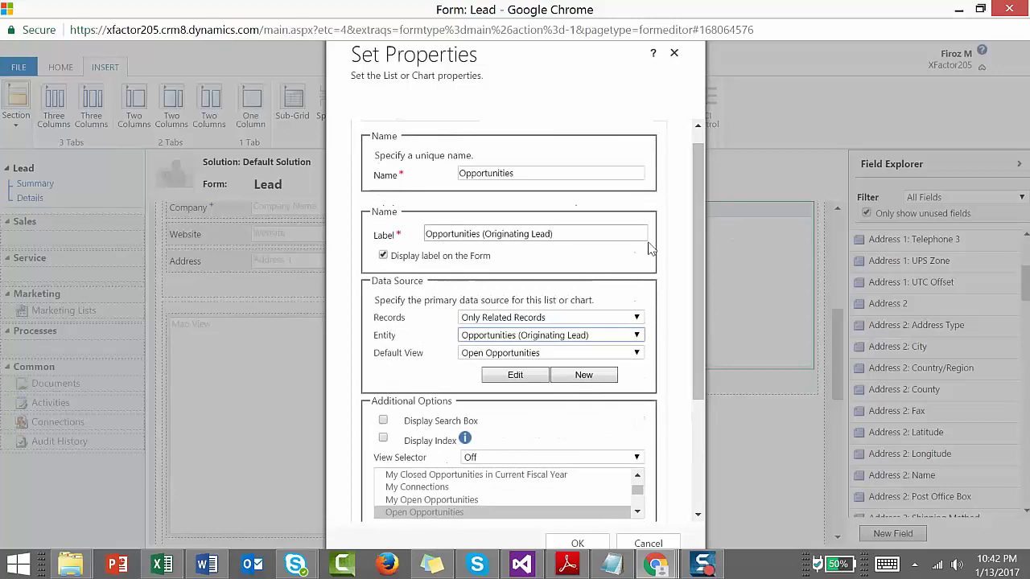
scroll(690, 149, "up", 1)
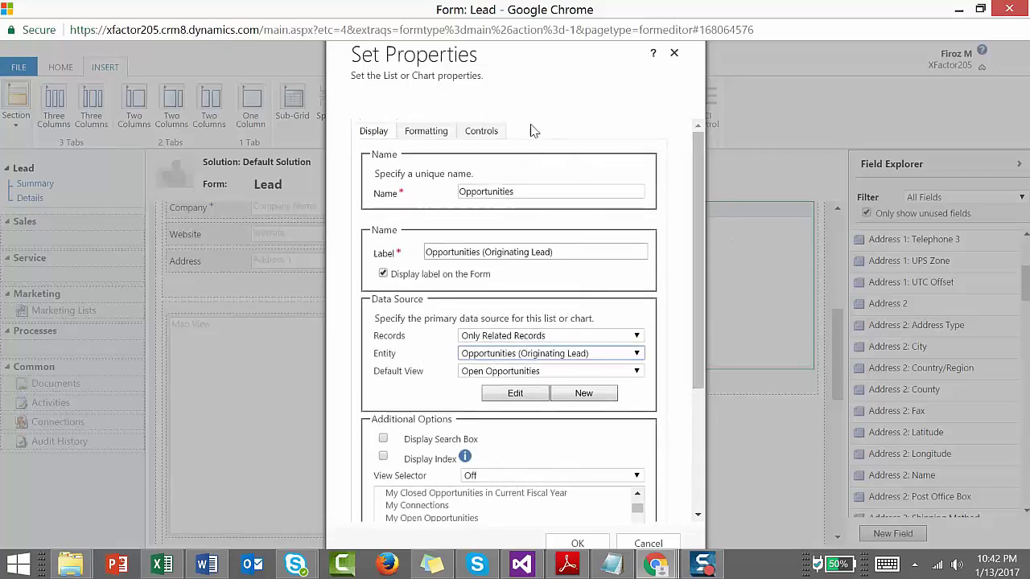
Add the Editable Grid control to the Opportunities subgrid and place it on the form.
left_click(496, 131)
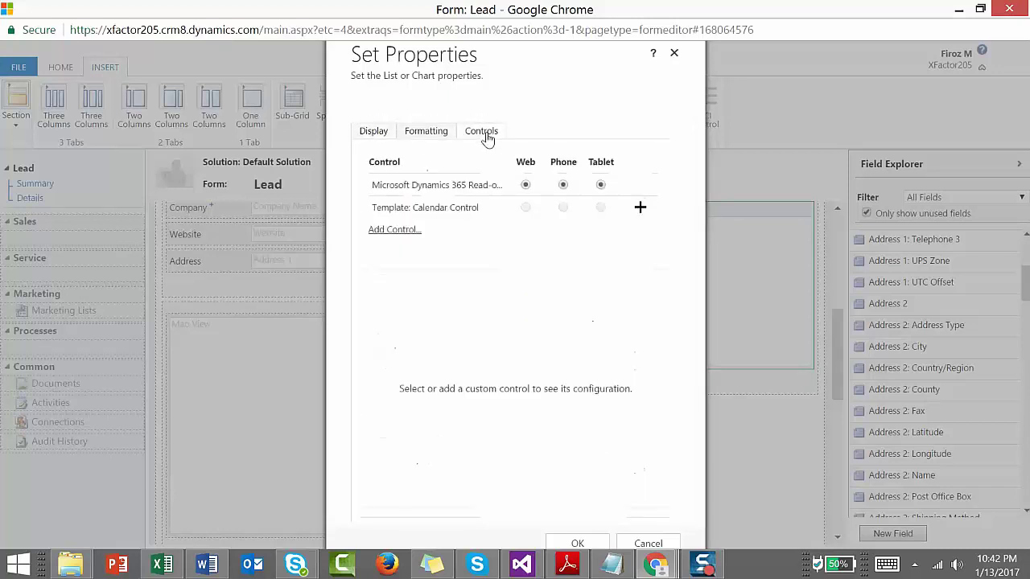
left_click(401, 230)
left_click(420, 235)
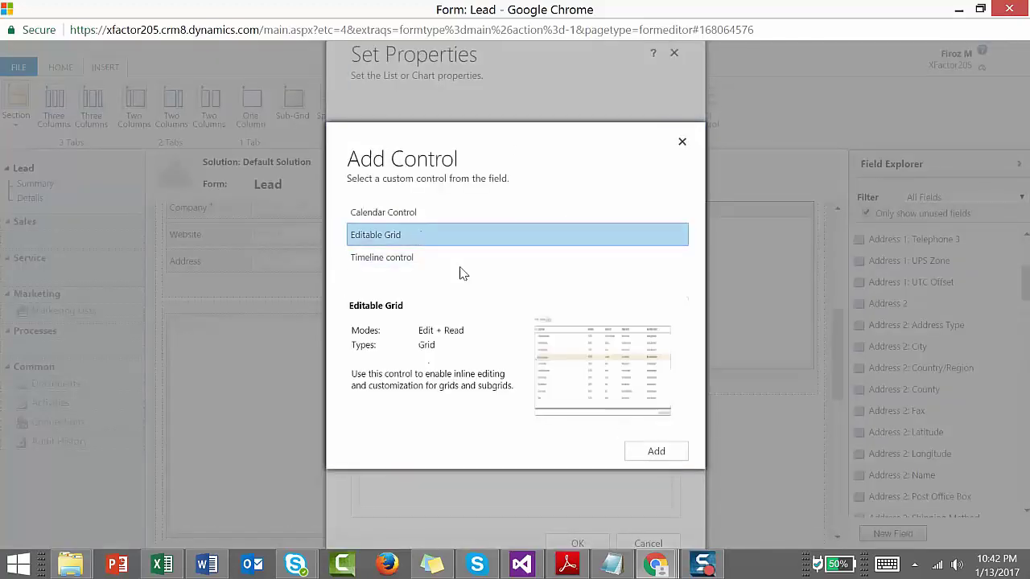
left_click(639, 451)
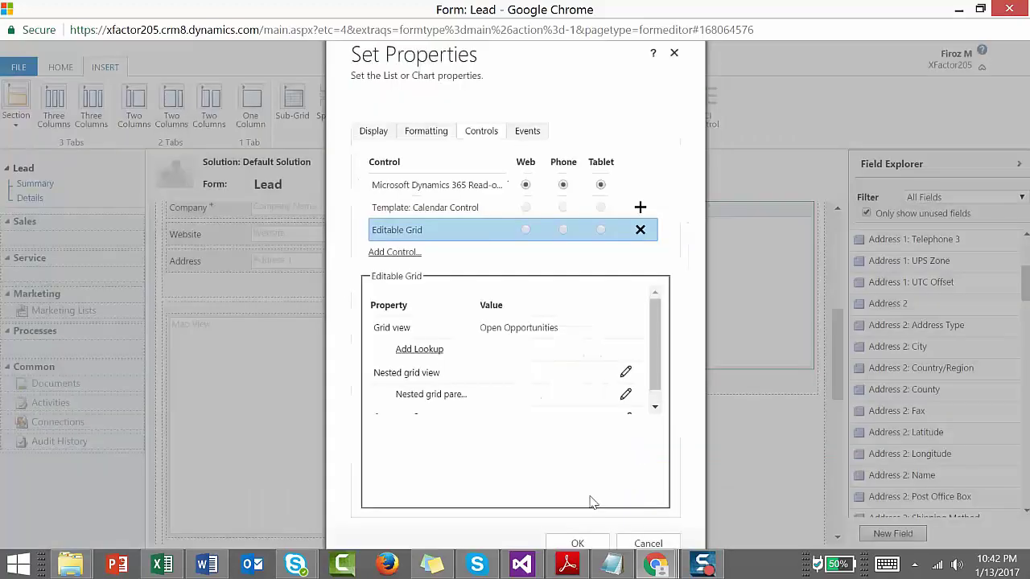
left_click(579, 543)
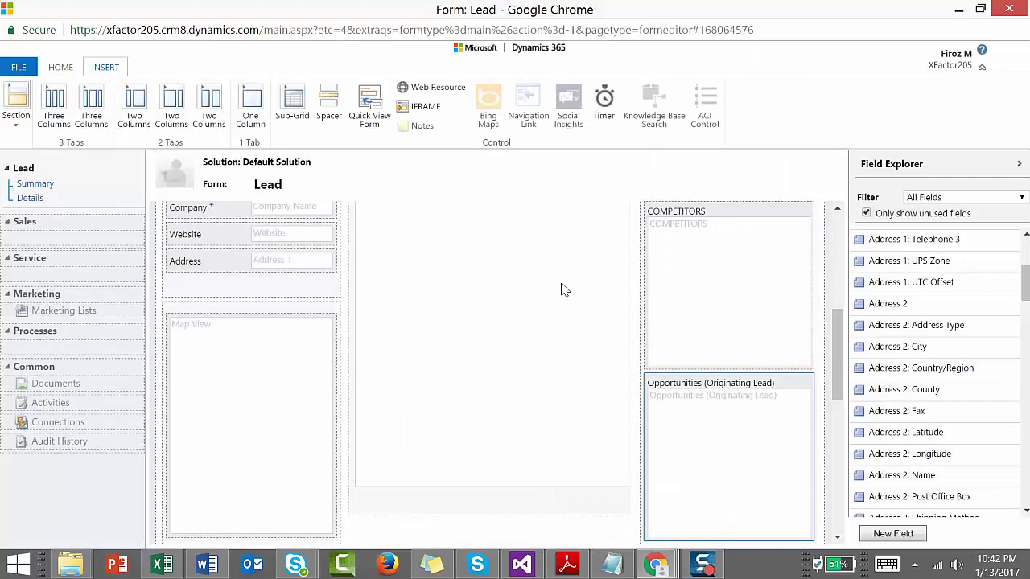
Enable the subgrid's Editable Grid control for phones and tablets.
double_click(751, 418)
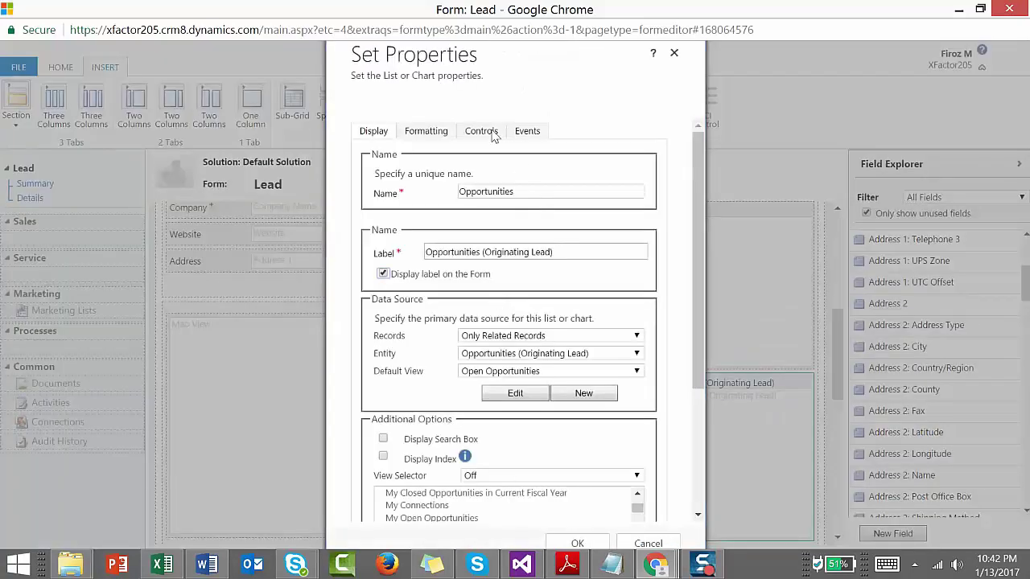
left_click(493, 137)
left_click(526, 232)
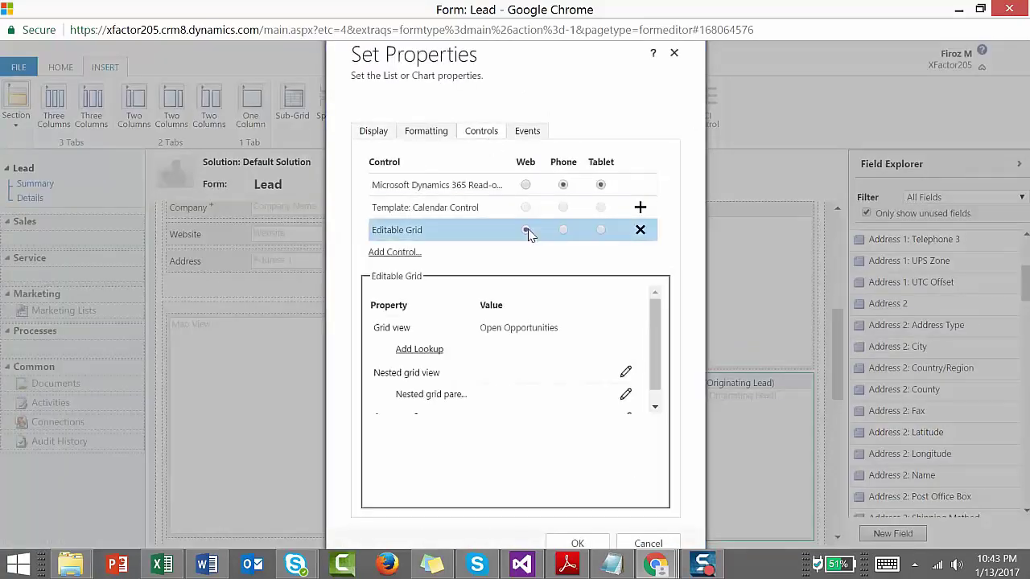
left_click(565, 232)
left_click(601, 231)
Confirm the subgrid's control settings, then save and publish the Lead form.
left_click(579, 544)
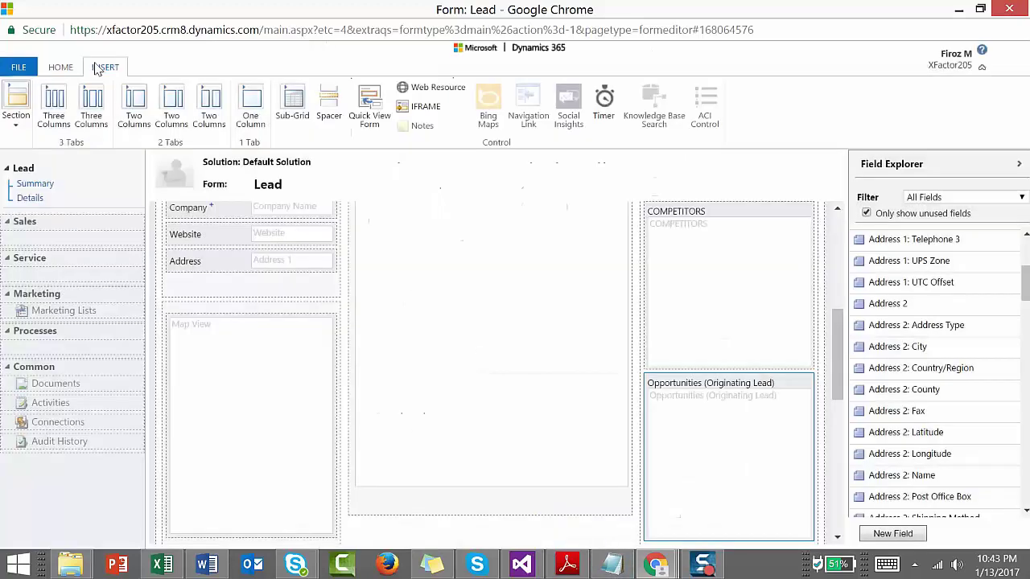
left_click(61, 66)
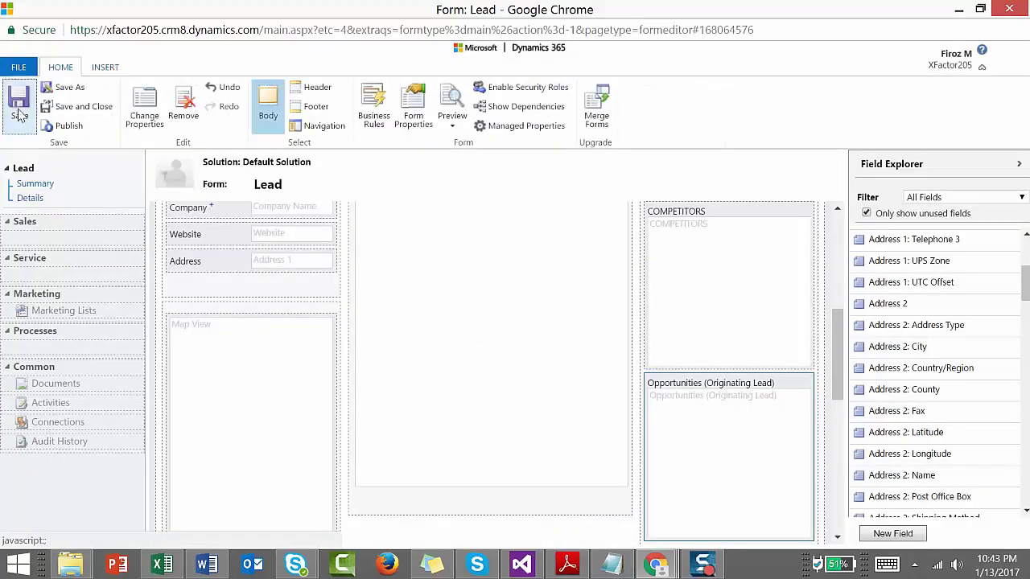
left_click(20, 115)
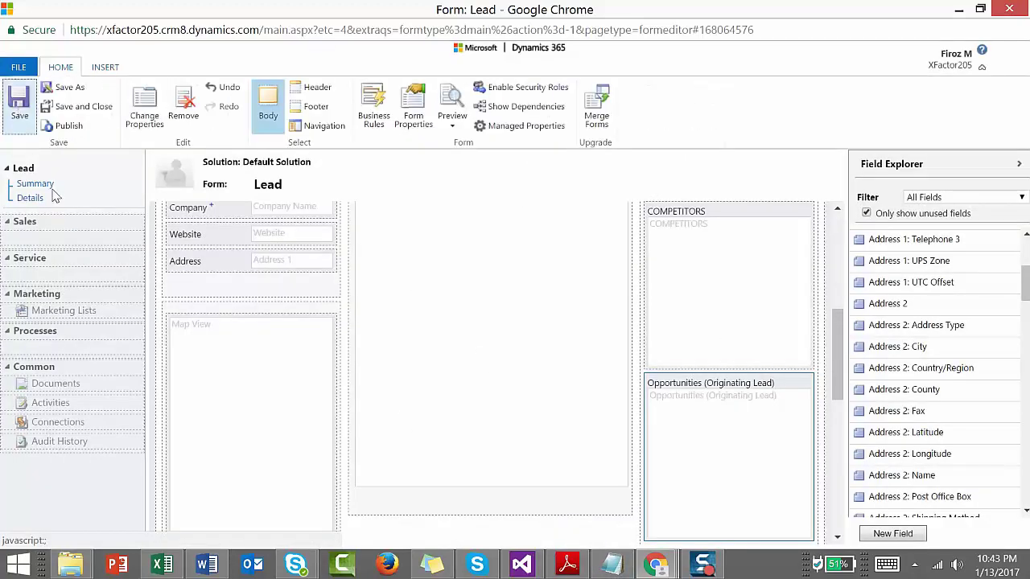
left_click(69, 126)
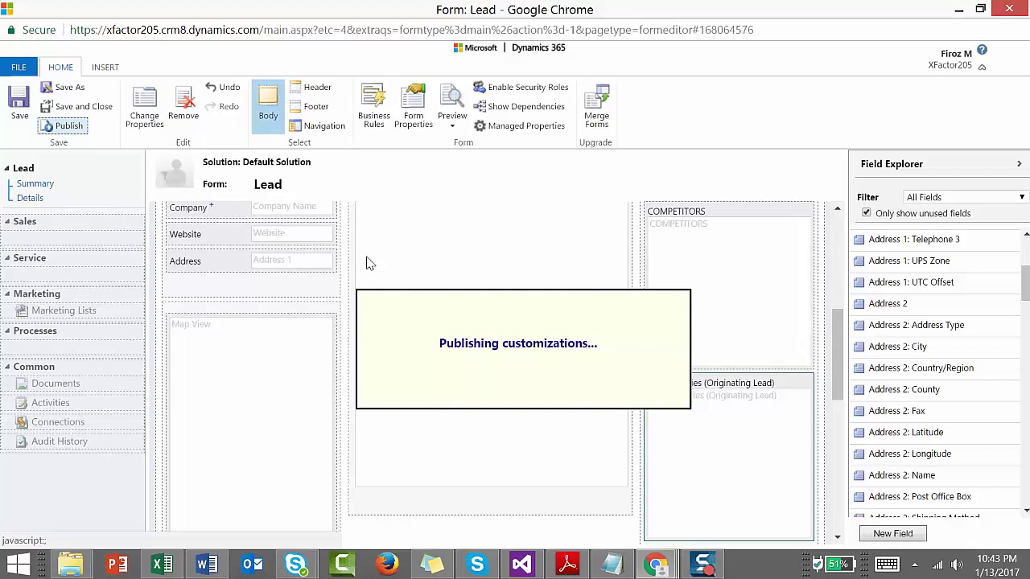
Switch to the lead record window and reload the page.
mouse_move(656, 563)
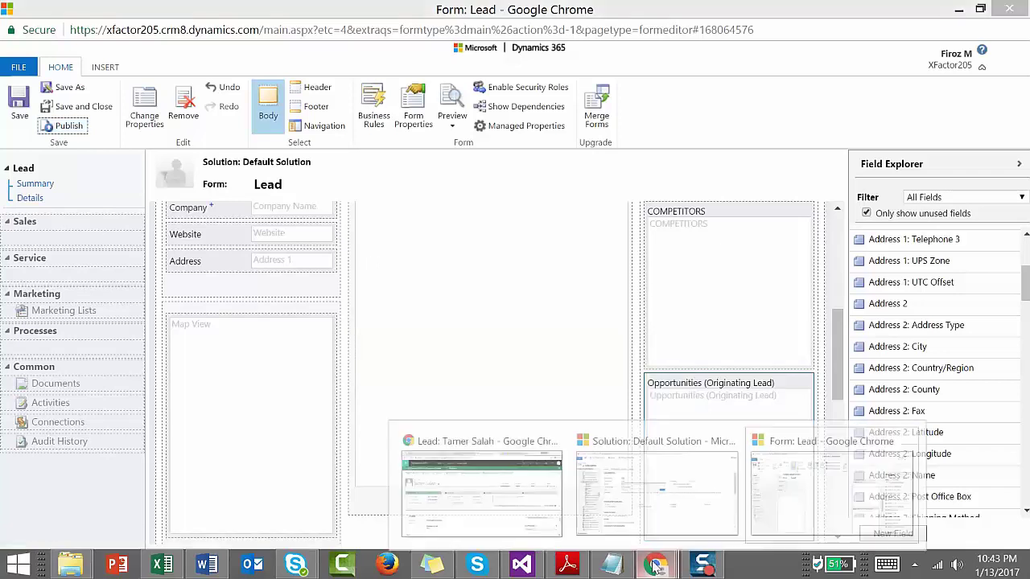
left_click(470, 489)
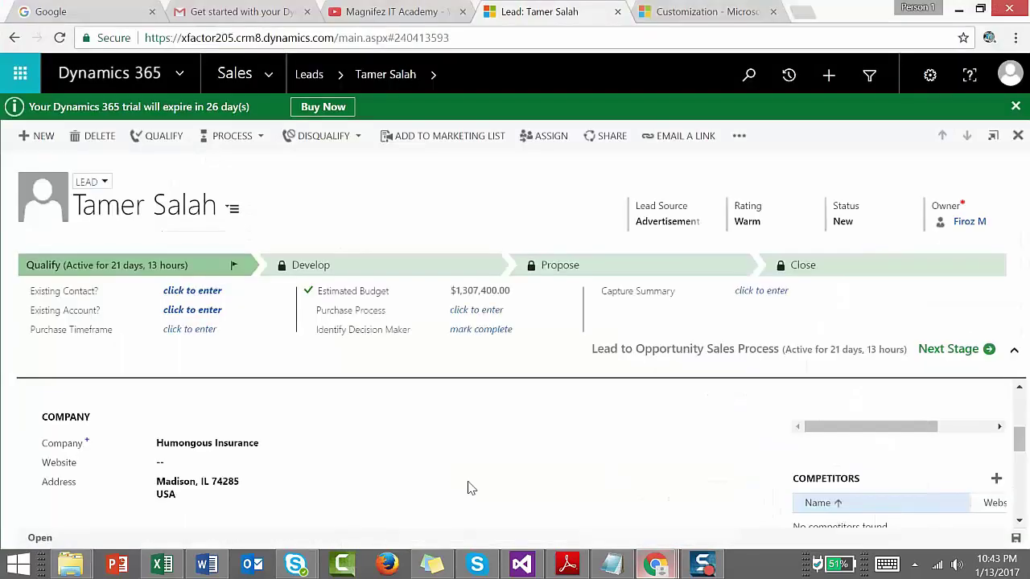
left_click(319, 38)
key("Return")
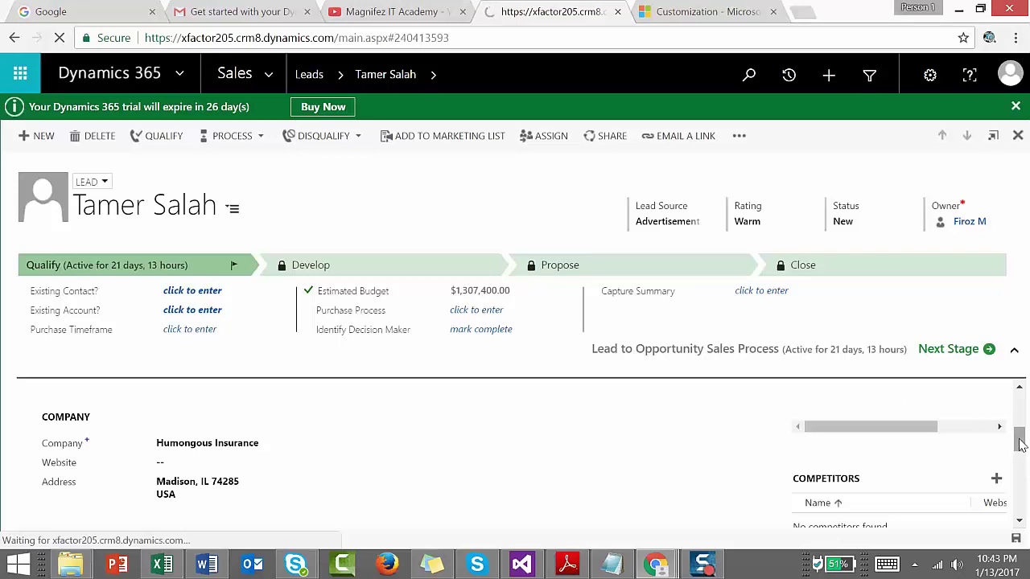
Scroll down, collapse the business process flow, and view the empty Opportunities (Originating Lead) grid.
mouse_move(1020, 445)
left_mouse_down()
mouse_move(1020, 492)
mouse_move(1019, 454)
left_mouse_up()
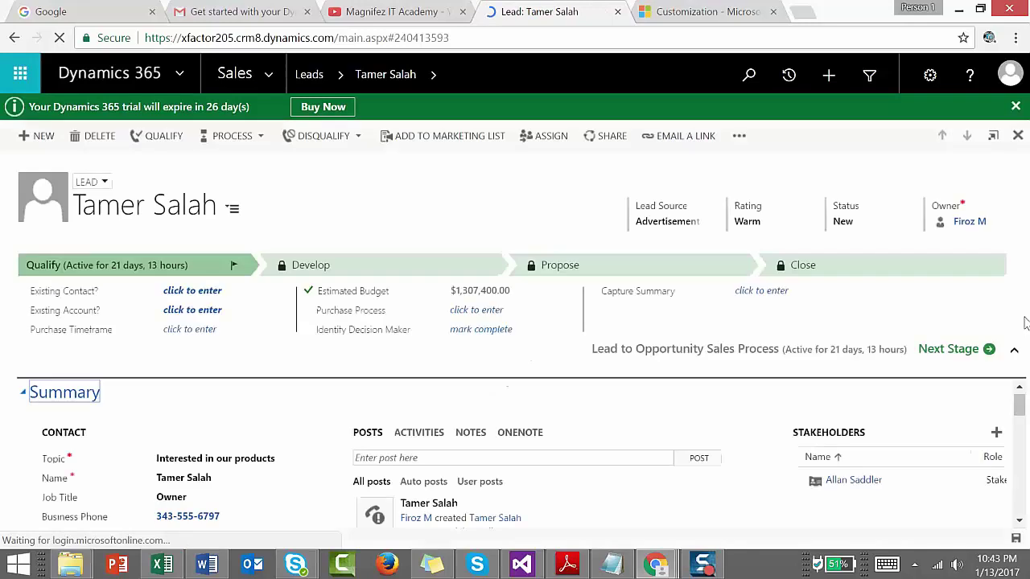
left_click_drag(1019, 403, 1021, 448)
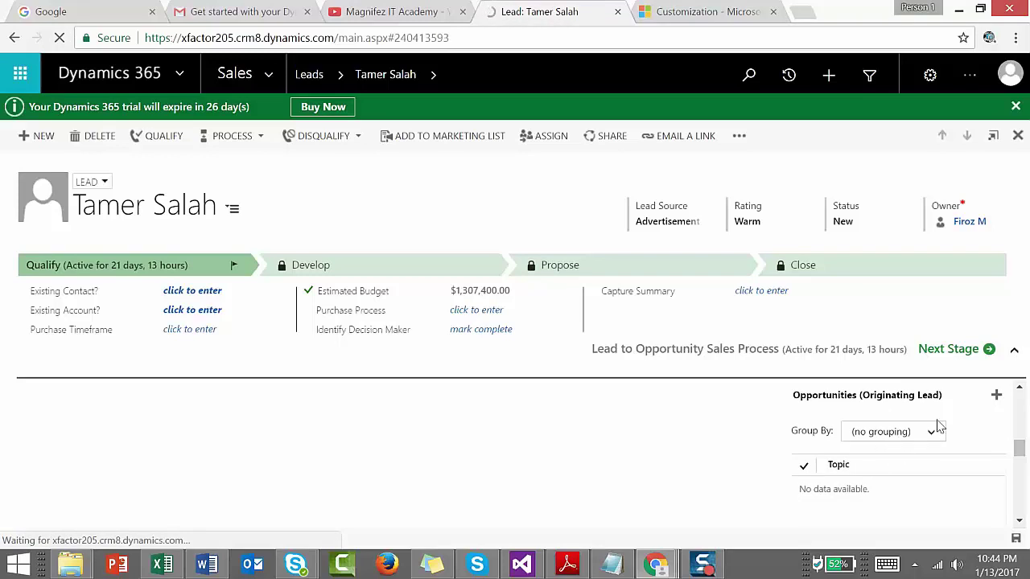
left_click(1015, 355)
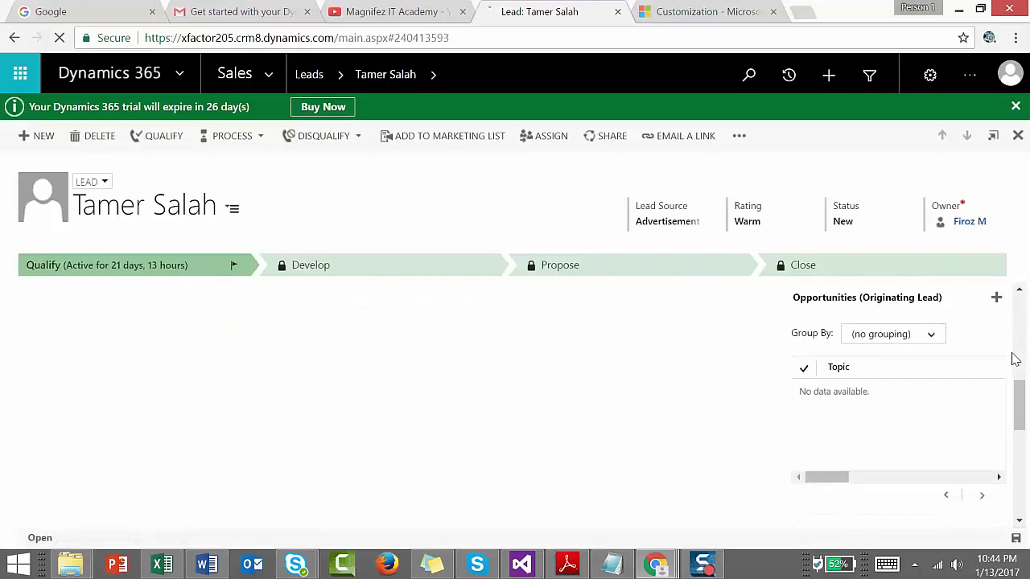
left_click_drag(832, 481, 986, 455)
left_click(822, 480)
left_click(821, 481)
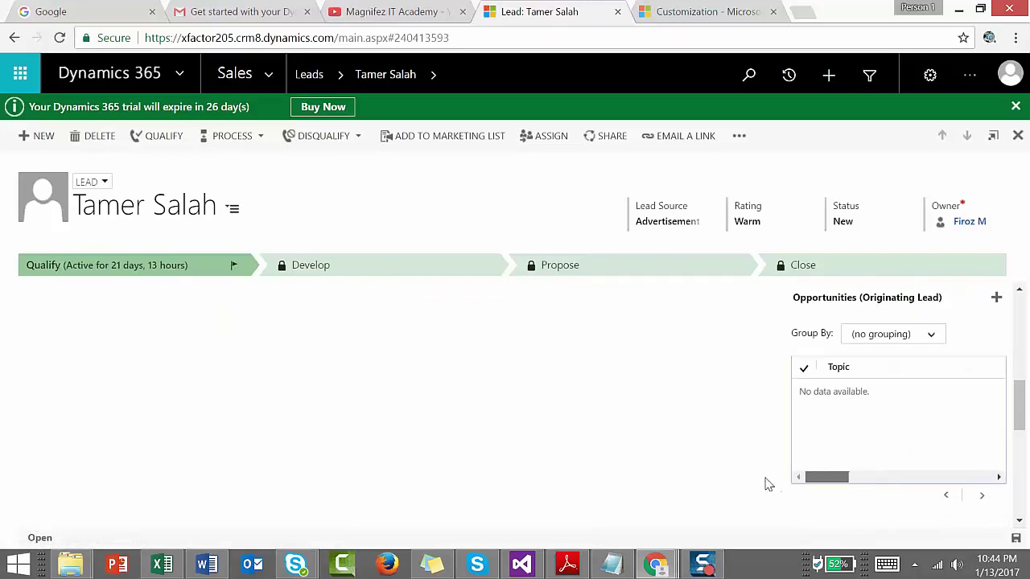
Add the existing Audio Visual and 4G Enabled Tablets opportunities to the lead's Opportunities subgrid.
left_click(995, 299)
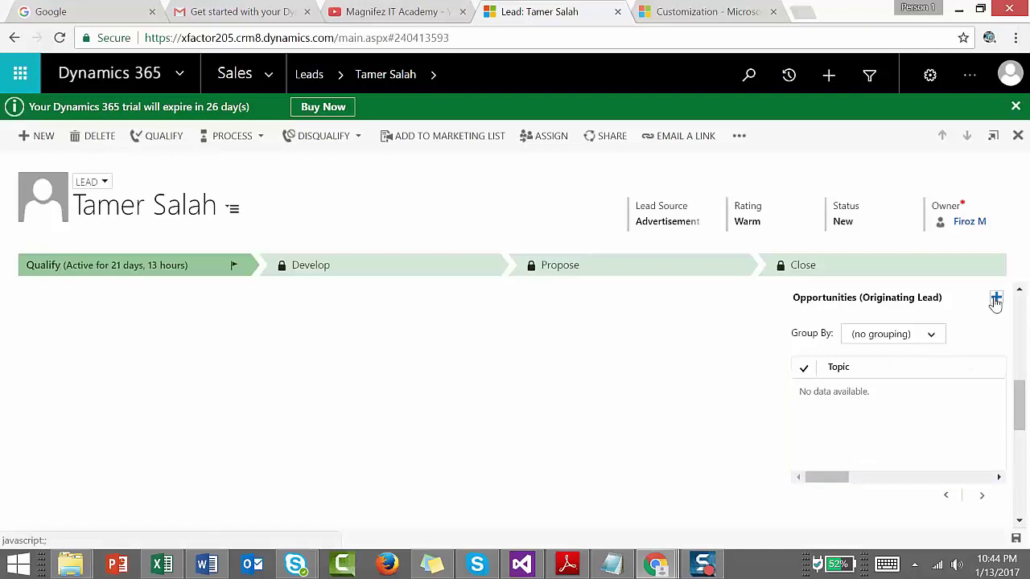
left_click(984, 365)
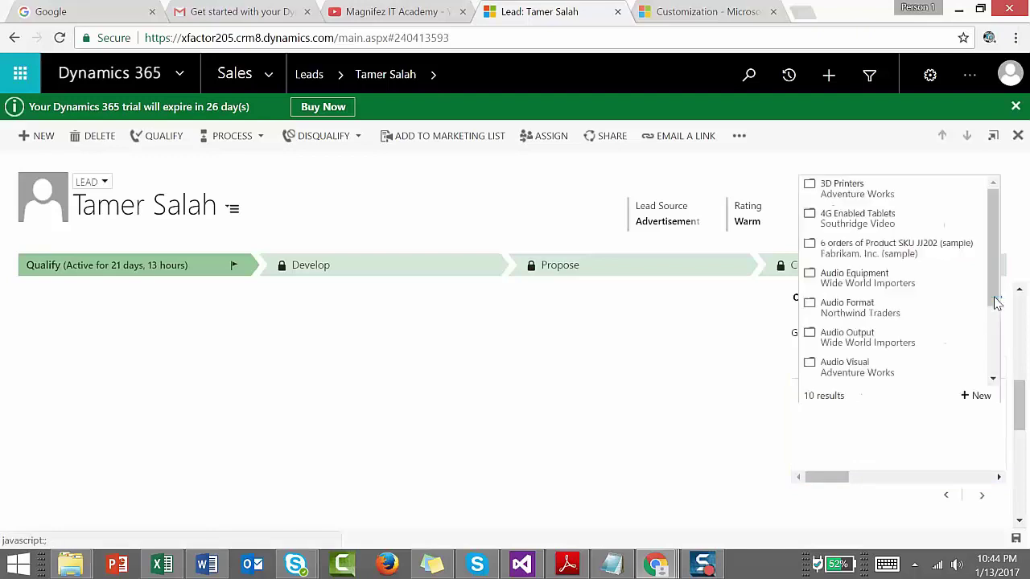
left_click(891, 372)
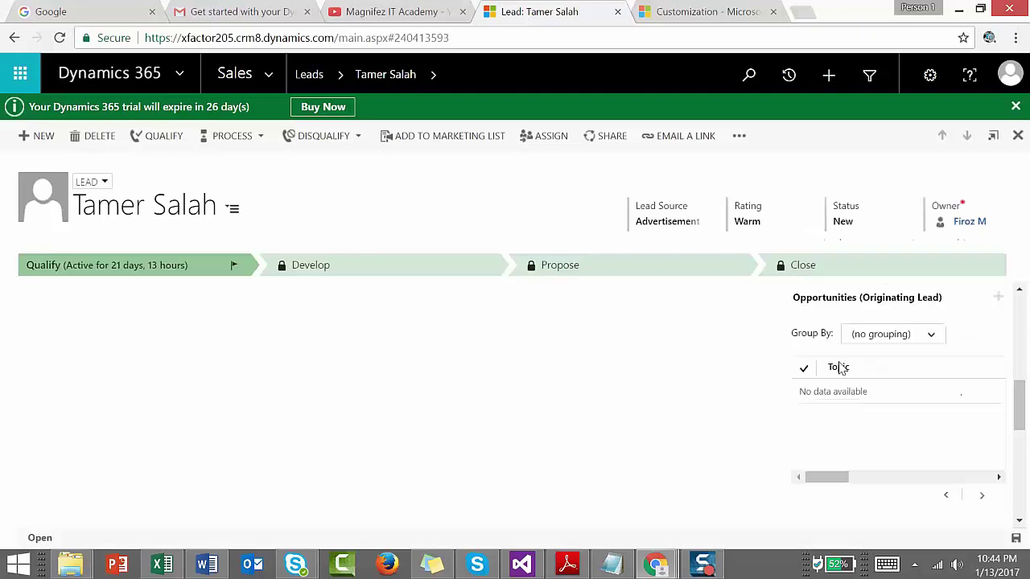
left_click(995, 299)
left_click(881, 221)
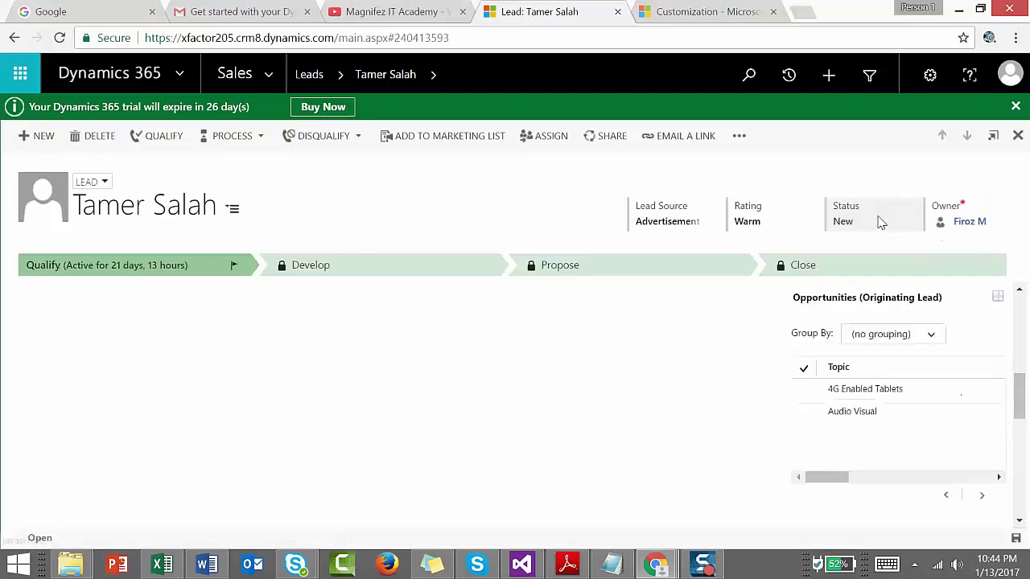
mouse_move(830, 480)
left_mouse_down()
mouse_move(903, 478)
mouse_move(981, 457)
mouse_move(898, 484)
mouse_move(818, 478)
left_mouse_up()
Group the lead's opportunities grid by Topic.
left_click(925, 345)
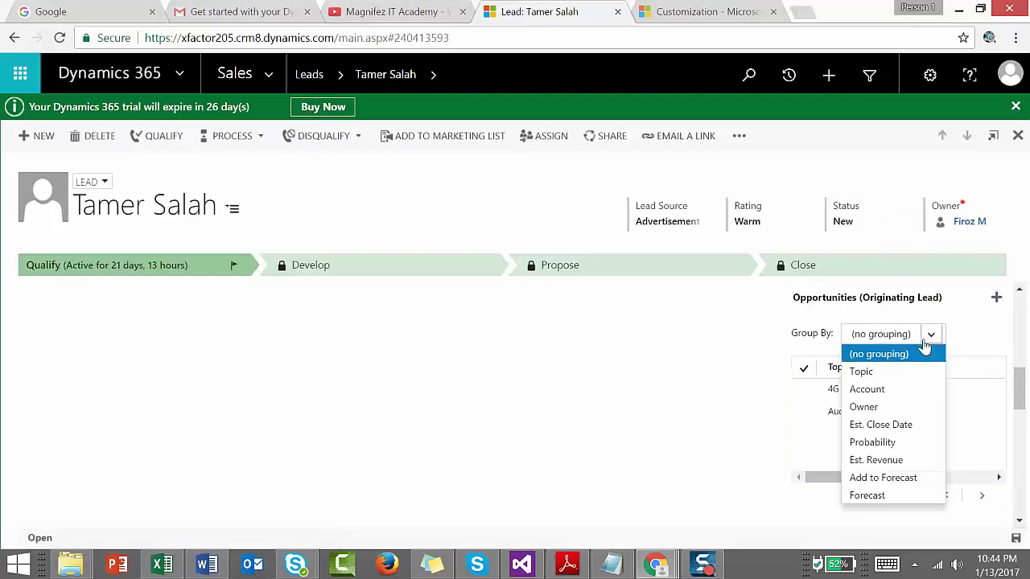
left_click(861, 372)
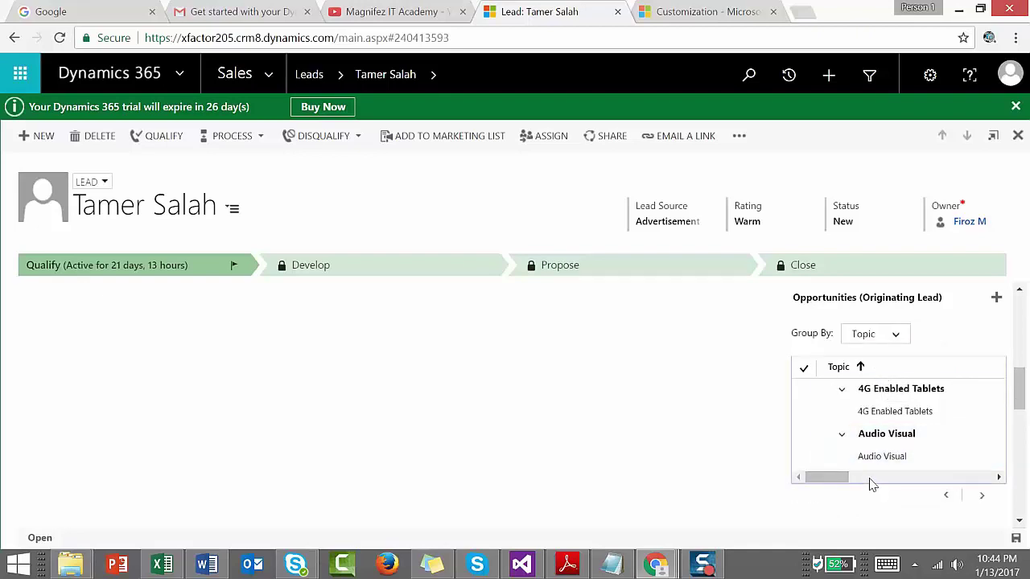
left_click(998, 477)
left_click(998, 477)
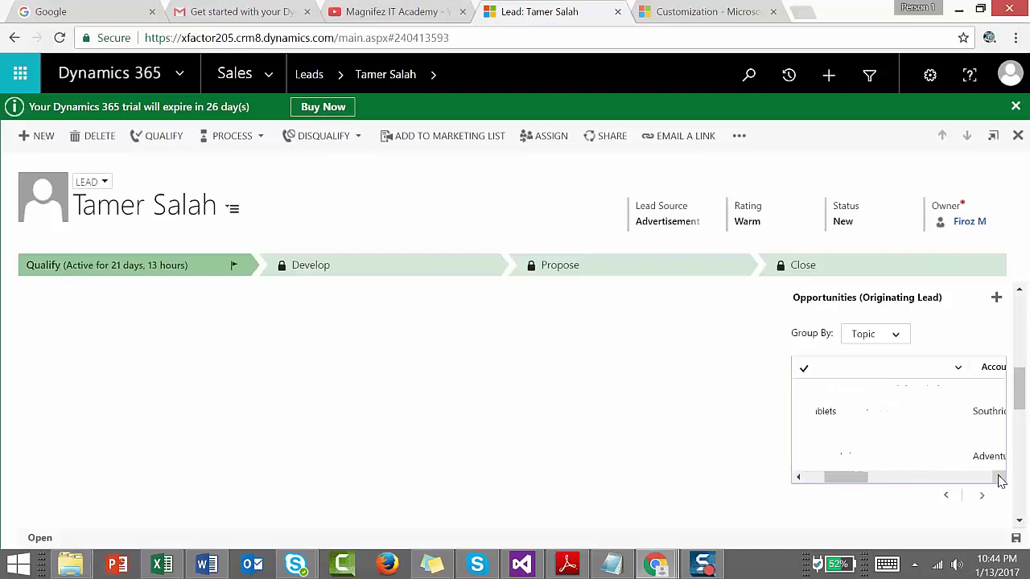
left_click(999, 477)
left_click(999, 477)
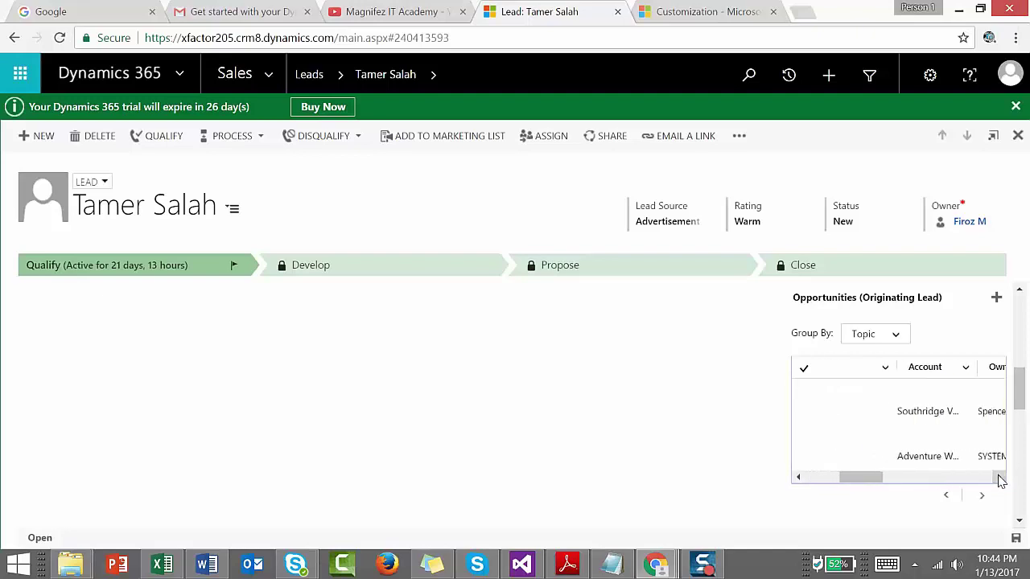
Set the 4G Enabled Tablets opportunity's Account to Southridge Video inline.
left_click(901, 419)
type("So")
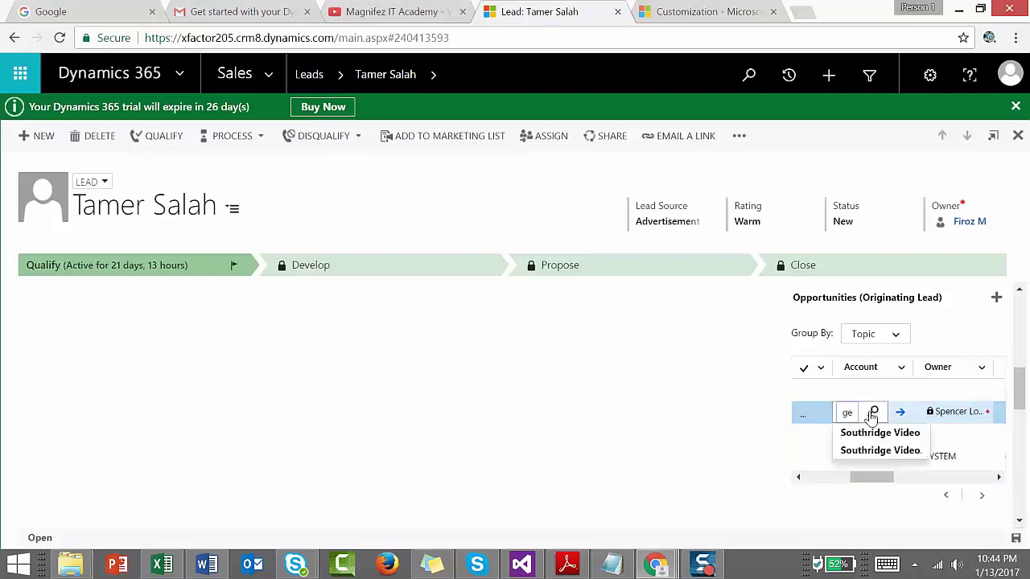
left_click(873, 411)
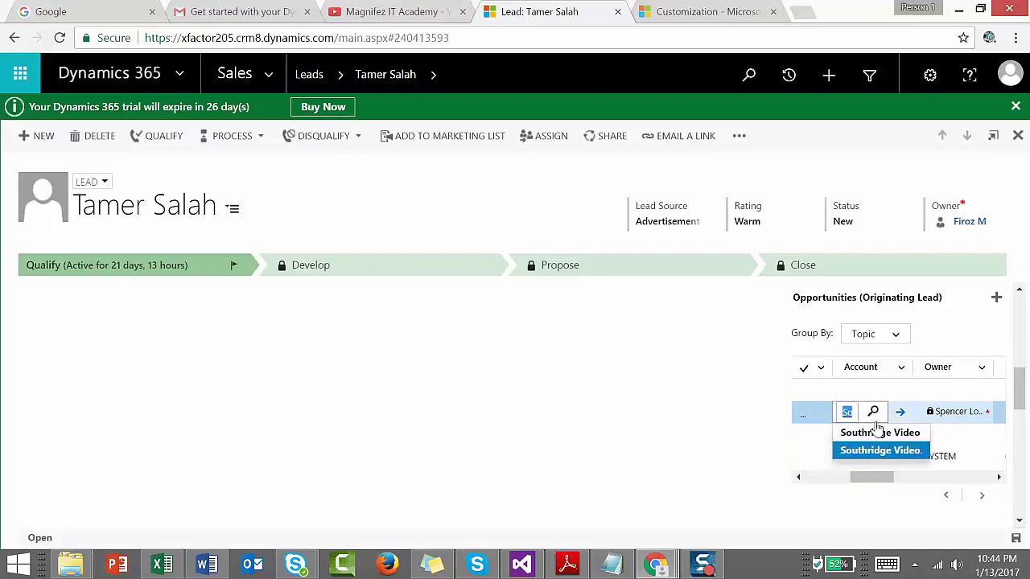
left_click(833, 402)
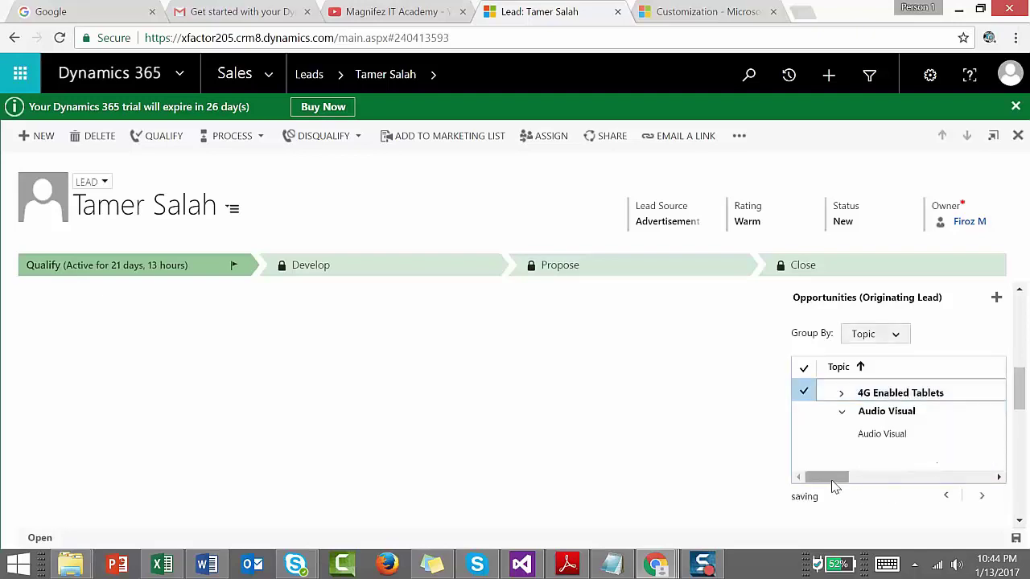
left_click_drag(810, 478, 896, 477)
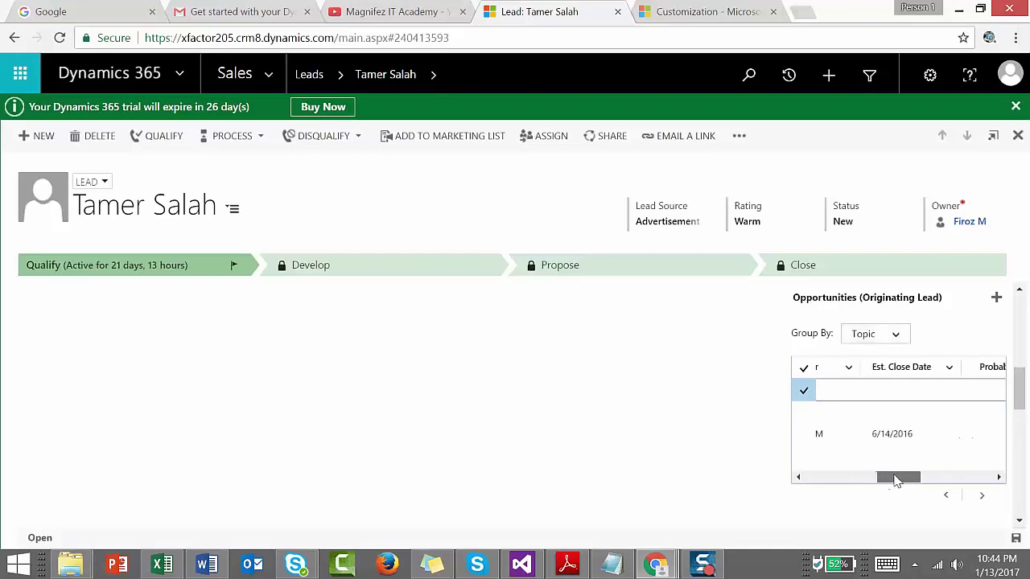
Change the Audio Visual Est. Close Date from 6/14/2016 to June 15, 2016.
left_click(923, 435)
left_click(925, 435)
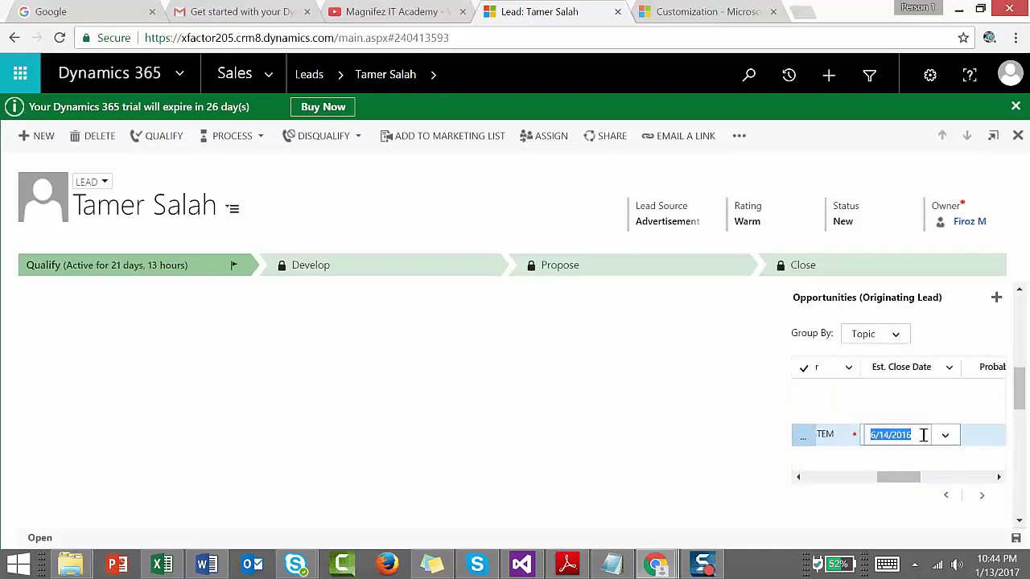
left_click(942, 436)
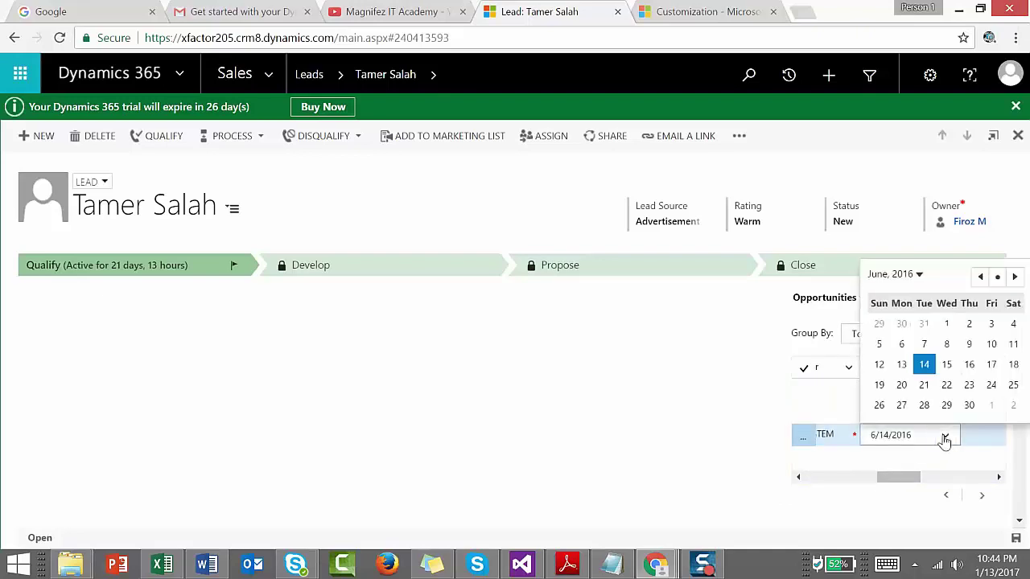
left_click(946, 364)
left_click_drag(908, 478, 946, 487)
Set the Audio Visual Est. Revenue to $45,000.00.
left_click(903, 436)
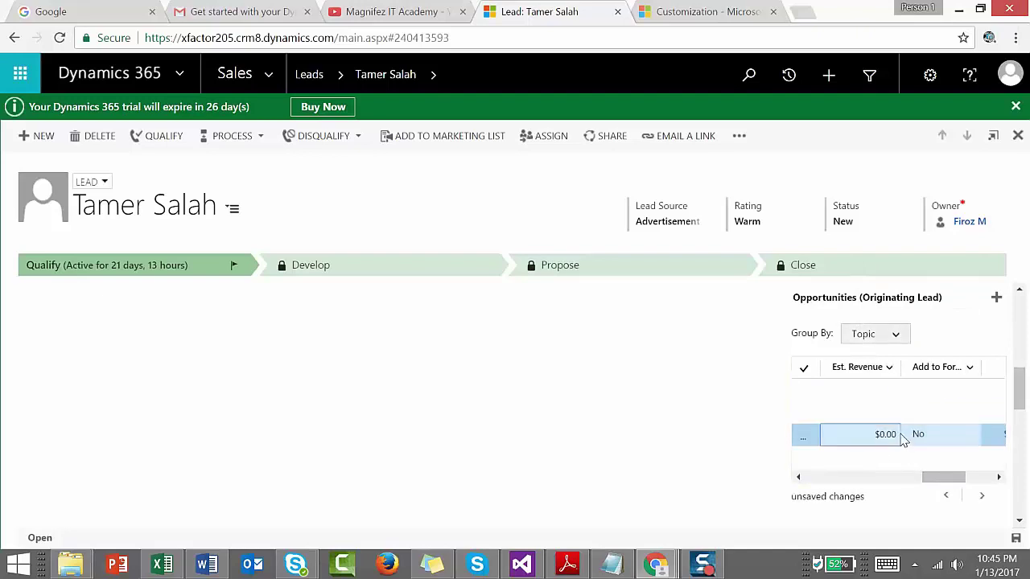
type("500")
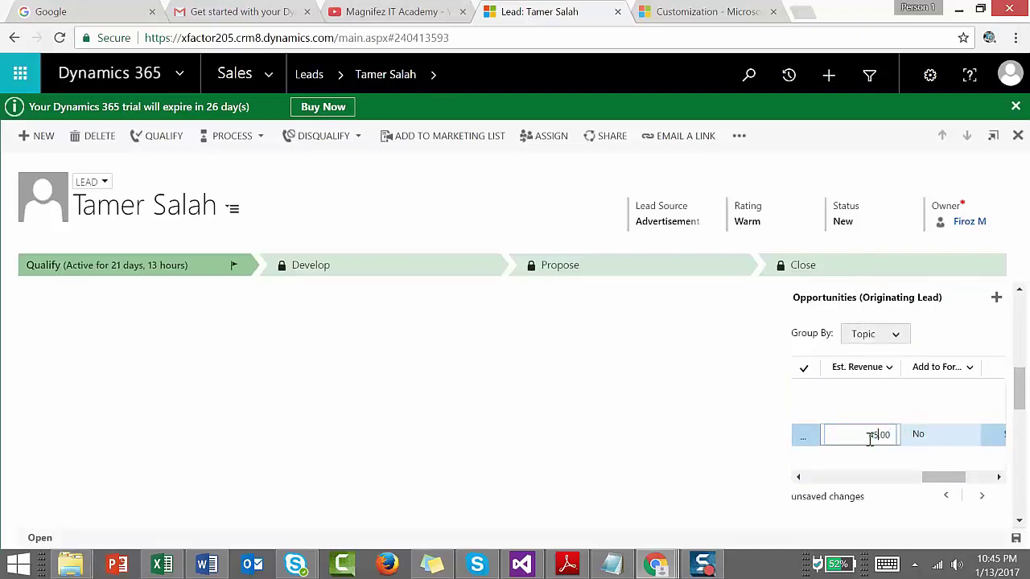
left_click(863, 458)
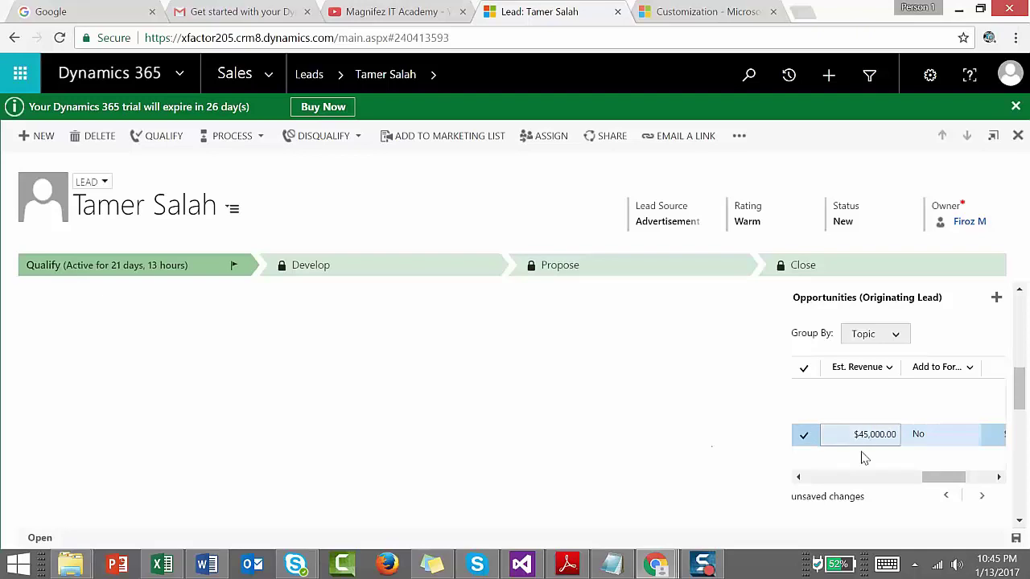
left_click_drag(936, 480, 805, 490)
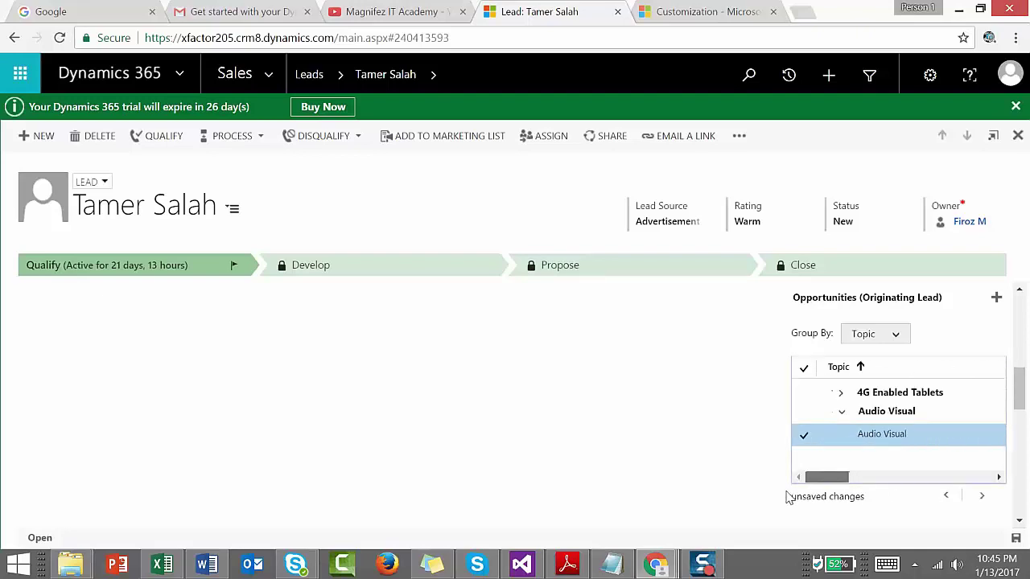
Rename the 4G Enabled Tablets topic to '4G Enabled Tablet'.
left_click(841, 393)
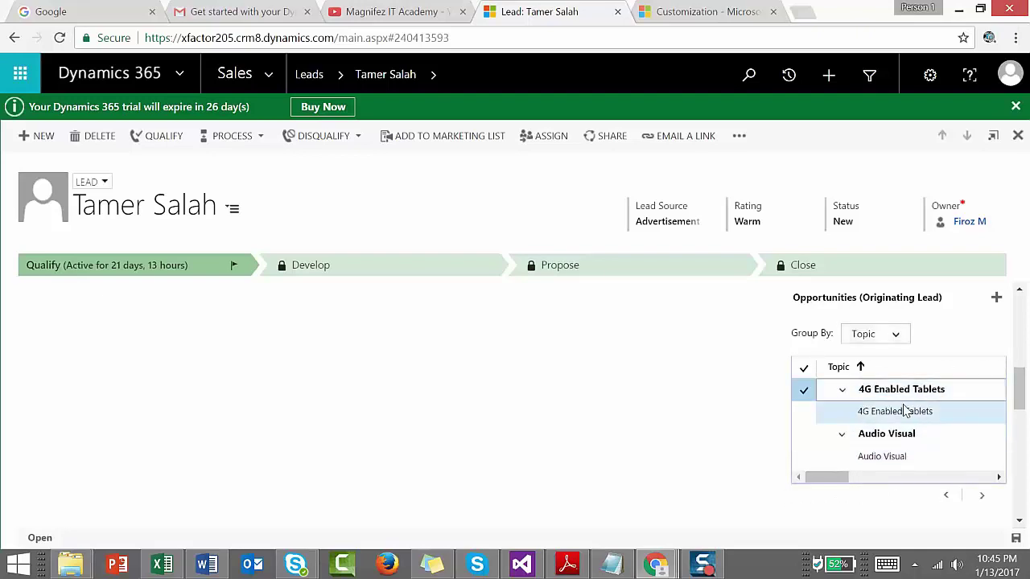
left_click(933, 411)
left_click(933, 412)
left_click(906, 415)
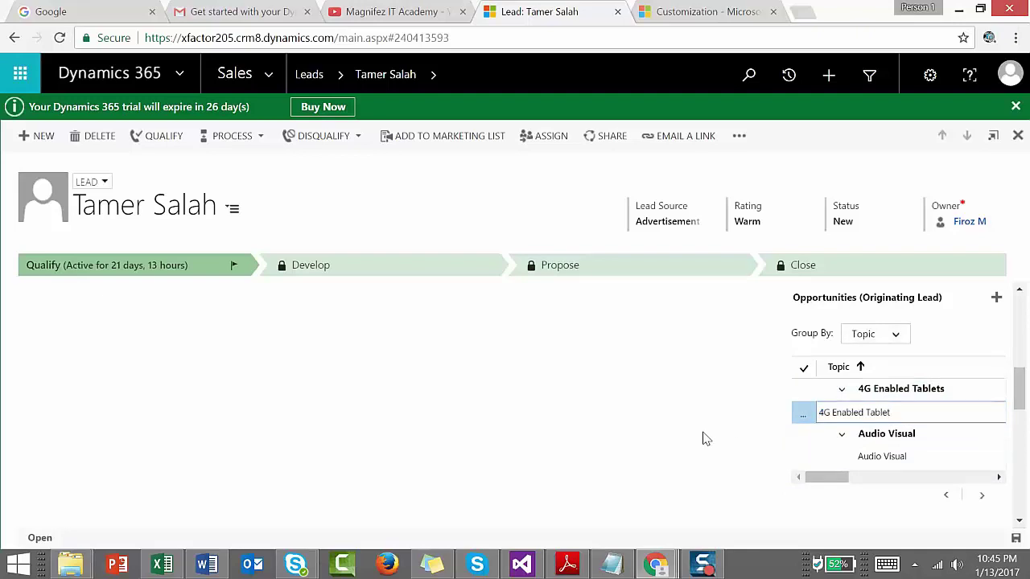
left_click(728, 439)
left_click(842, 480)
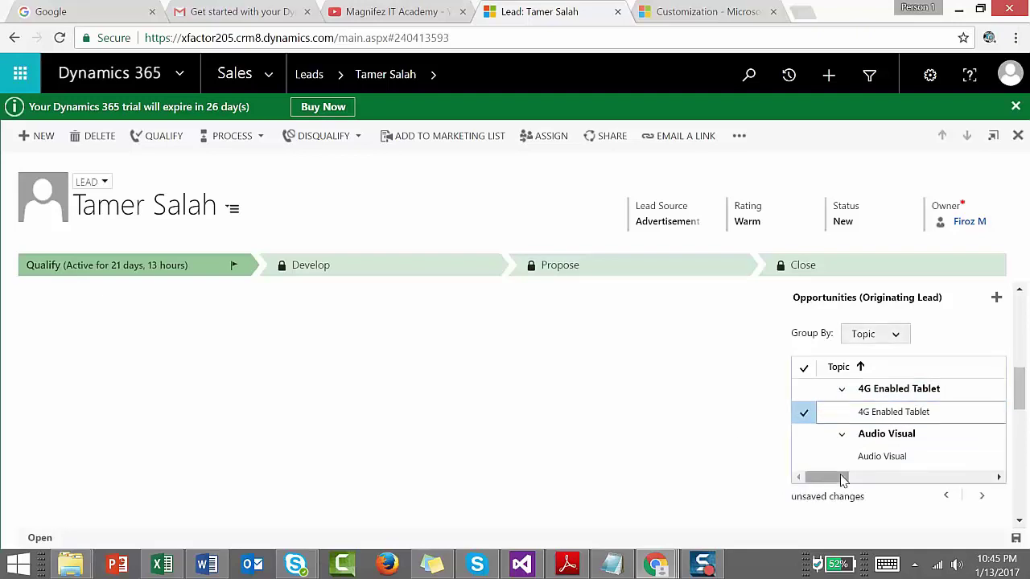